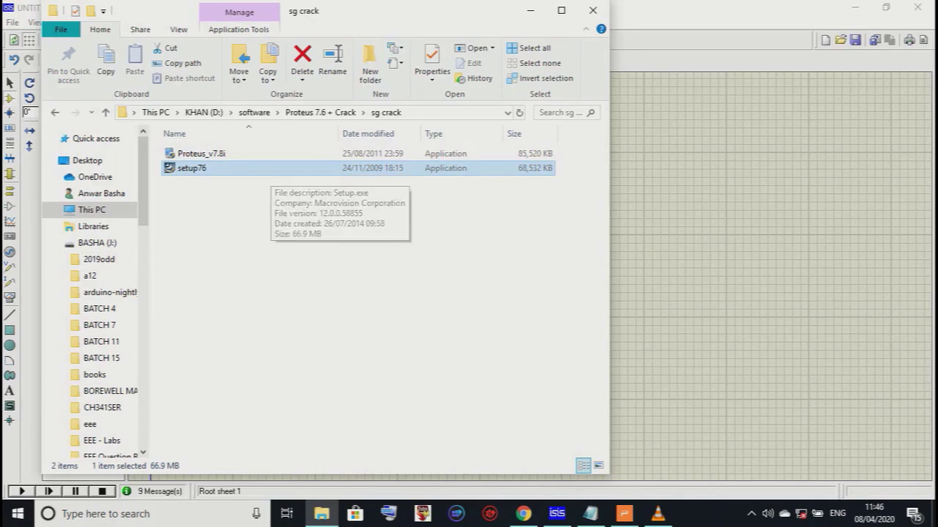
Step: Switch from the file window to the ISIS Professional schematic and sweep a box about 3600 by 2200 th over the empty sheet
click(300, 257)
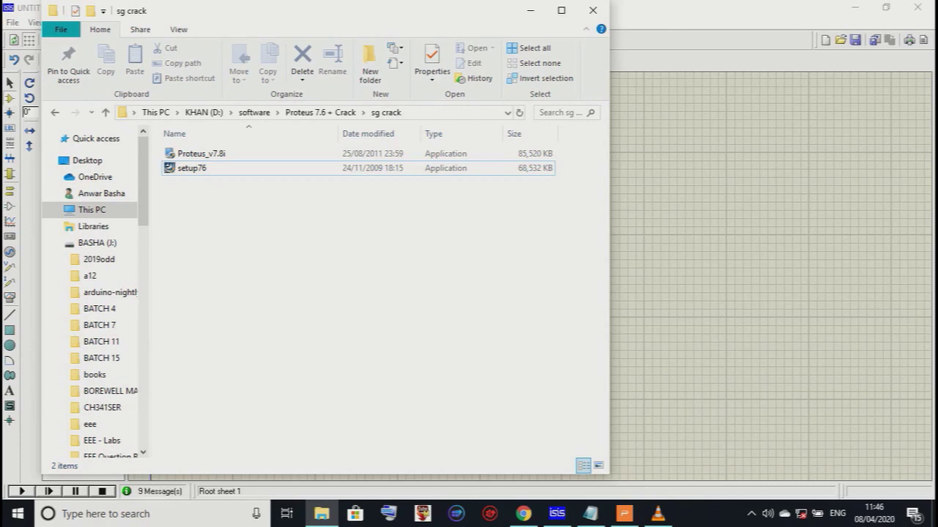
click(680, 210)
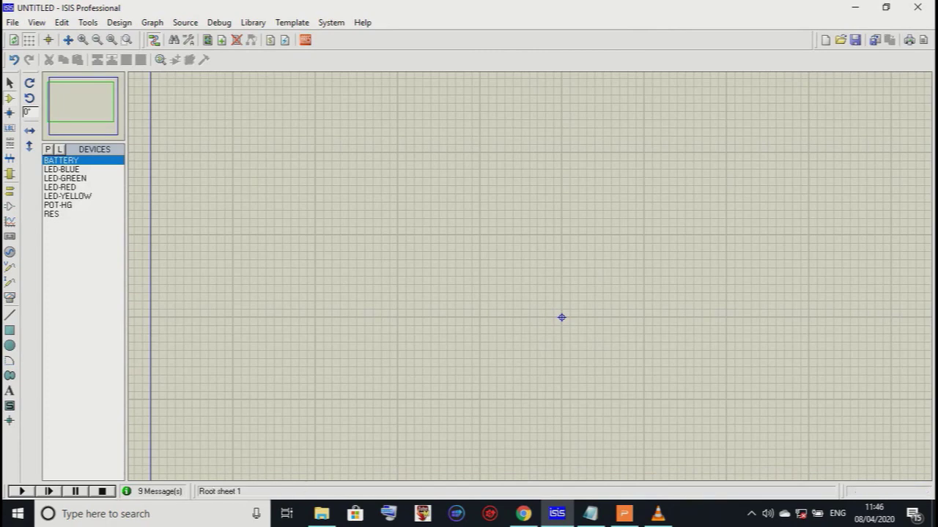
drag(397, 193, 692, 375)
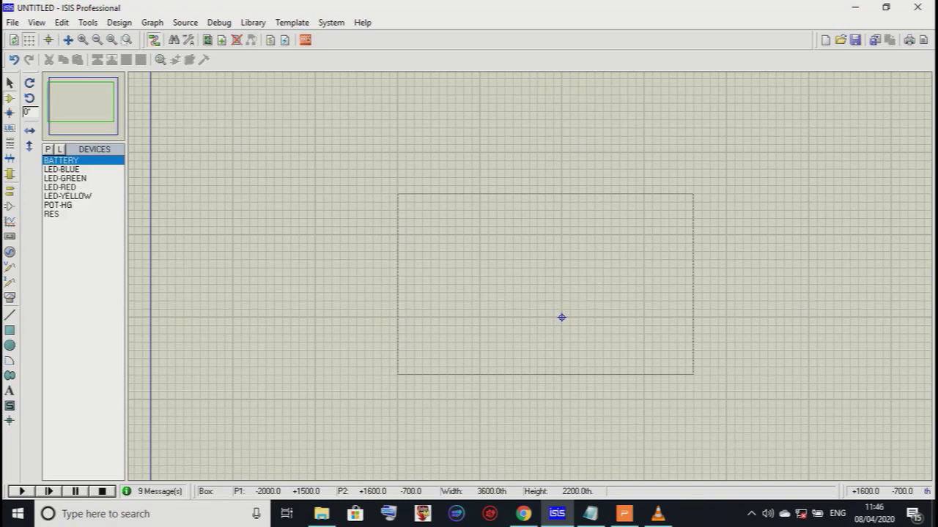
drag(693, 374, 693, 375)
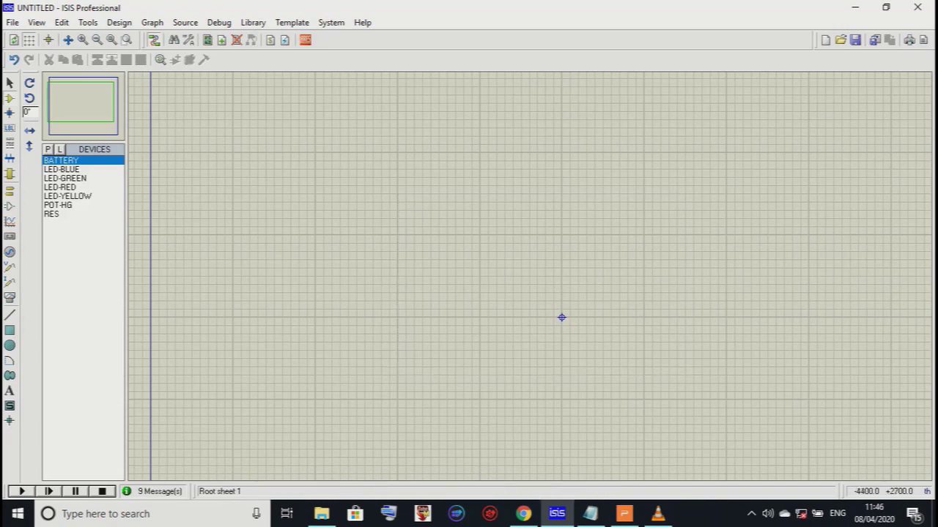
Step: Review the design file commands and the view commands for grid, origin, cursor, snap and zoom
click(12, 22)
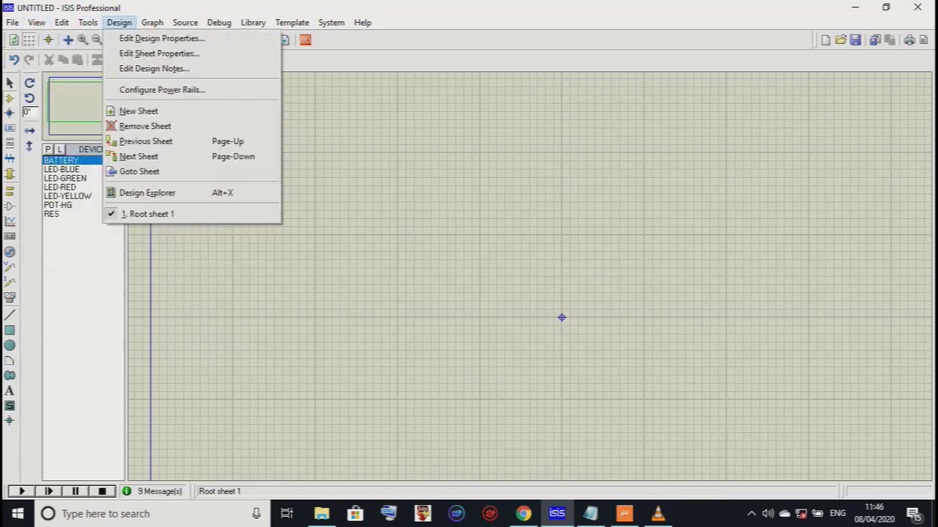
mouse_move(331, 22)
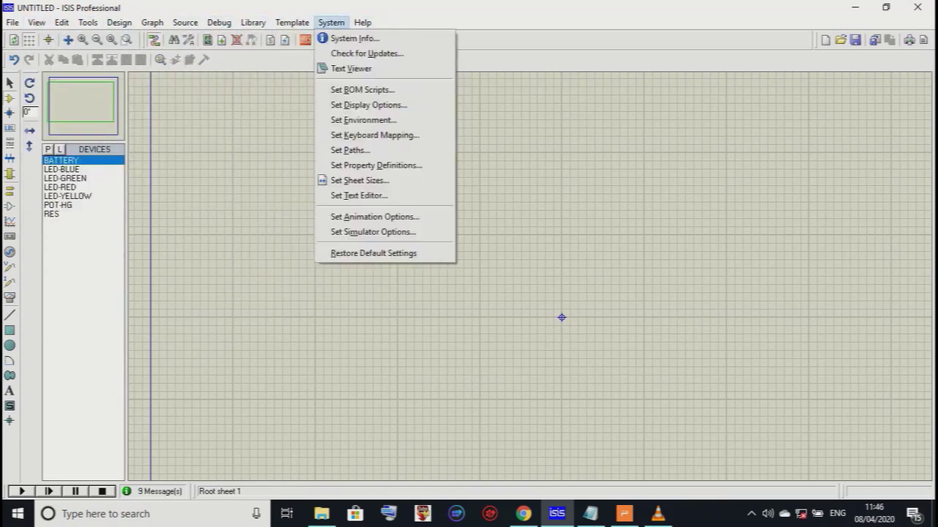
mouse_move(13, 22)
key(Down)
key(Down)
key(Down)
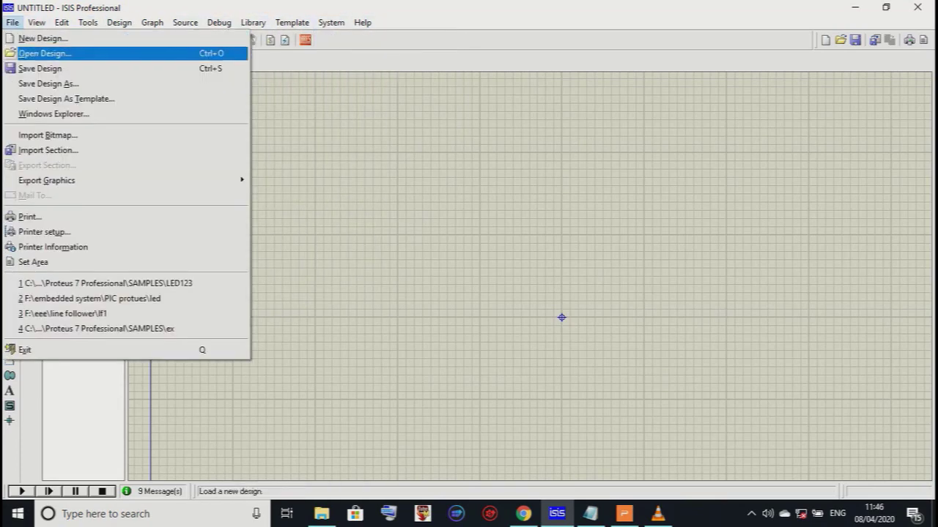
key(Up)
key(Up)
key(Right)
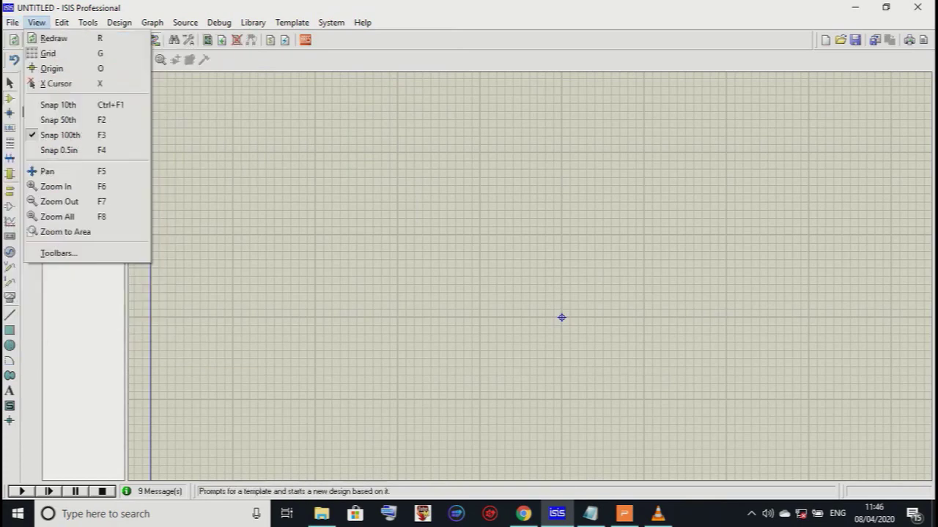
key(Down)
key(Down)
key(Down)
key(Down)
key(Down)
key(Down)
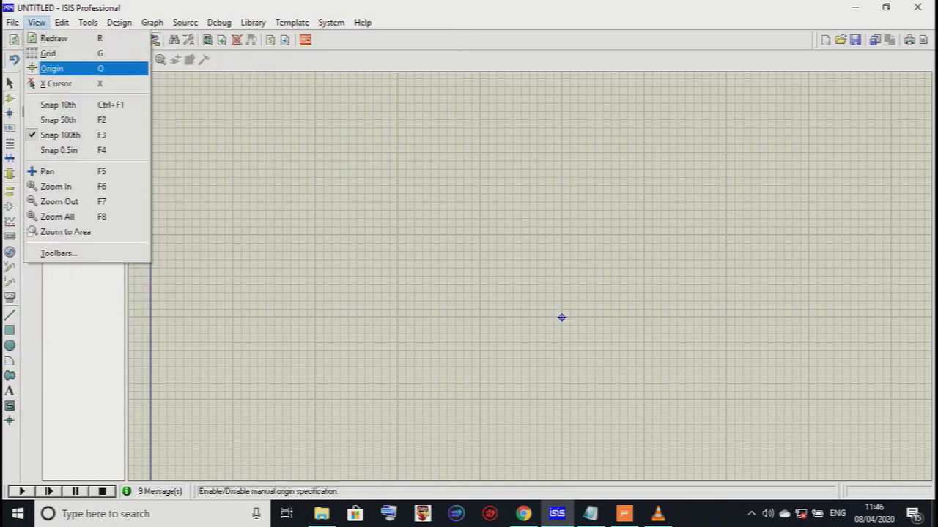
key(Down)
key(Down)
key(Down)
key(Up)
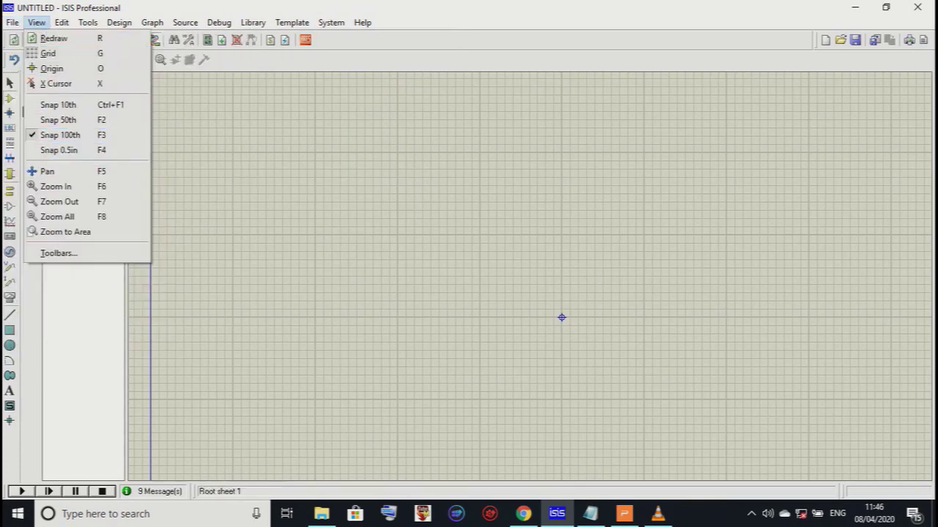
key(Up)
key(Up)
key(Up)
key(Up)
key(Up)
key(Up)
key(Up)
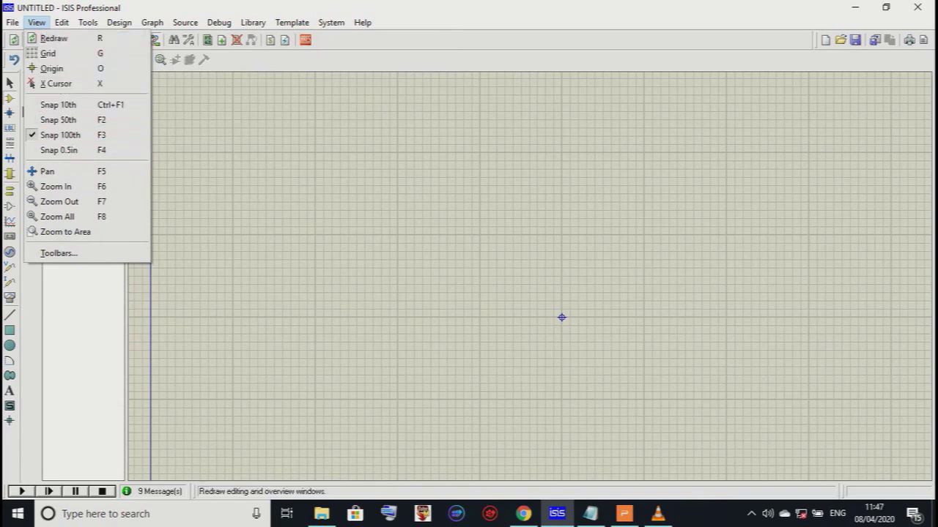
Step: Review the annotation and netlist tools, the device library and template commands, and the source code commands
key(Right)
key(Right)
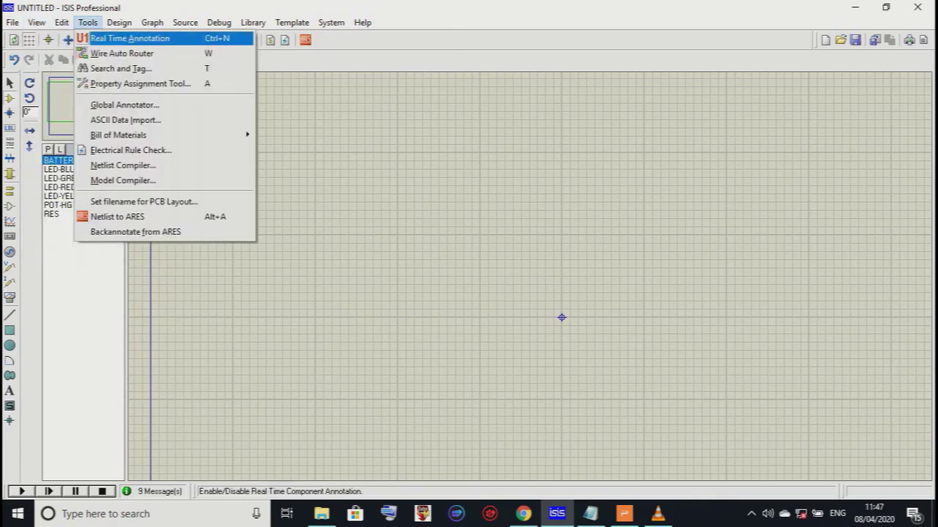
key(Right)
key(Right)
key(Right)
key(Right)
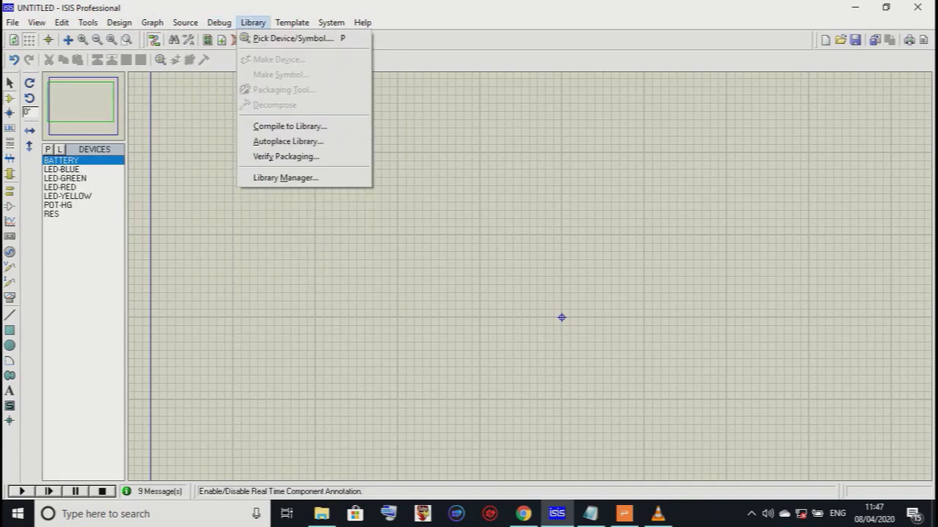
key(Down)
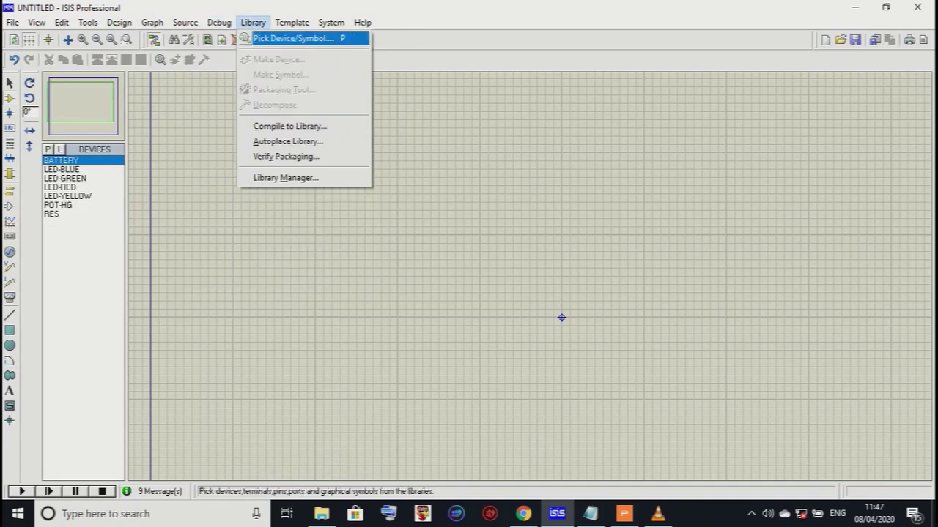
key(Right)
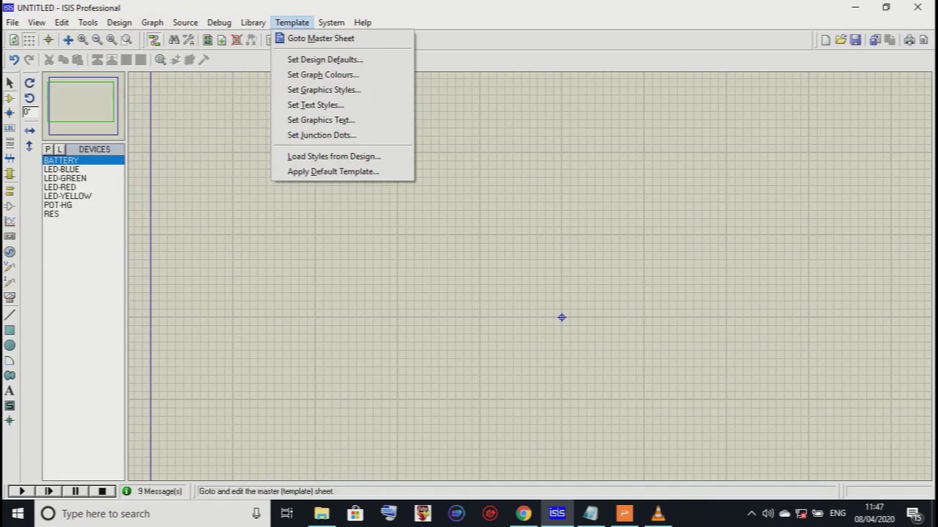
key(Left)
key(Left)
key(Left)
key(Down)
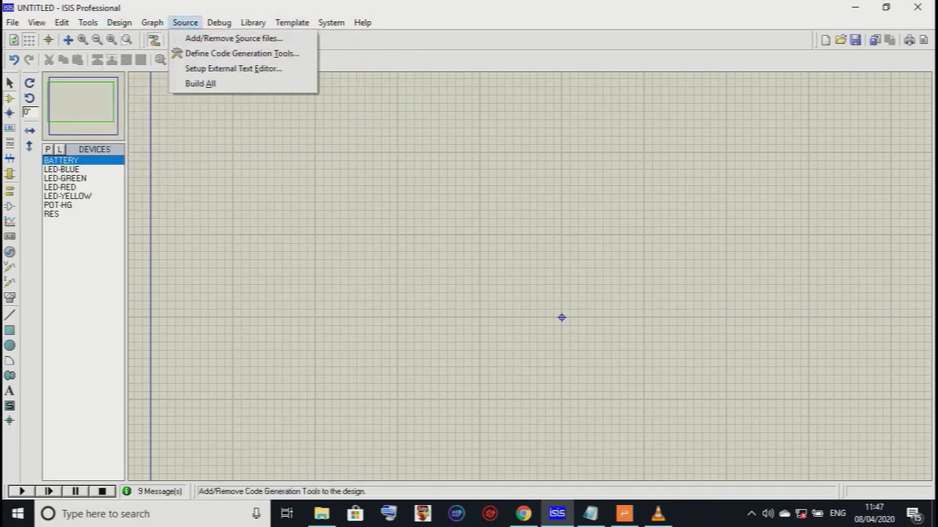
click(265, 139)
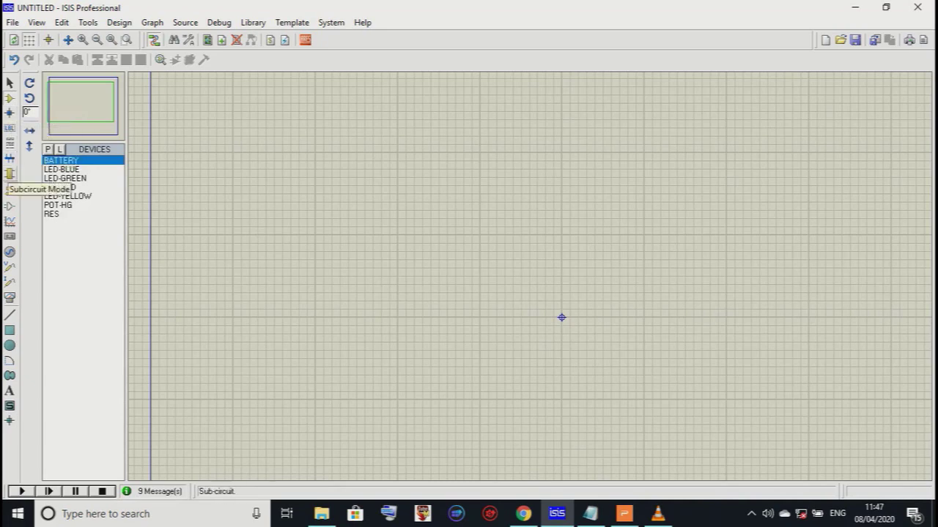
Step: Browse the available terminal types, previewing the POWER, INPUT and GROUND terminals
click(10, 190)
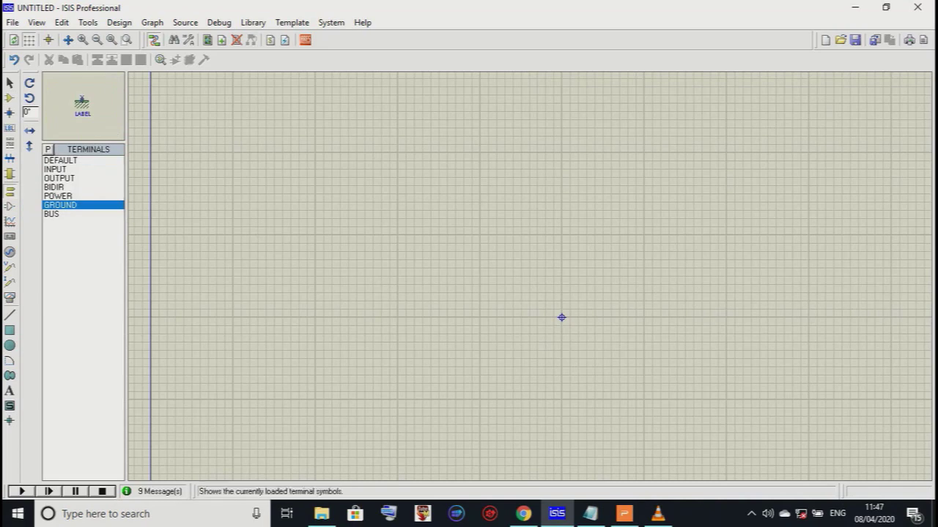
click(59, 197)
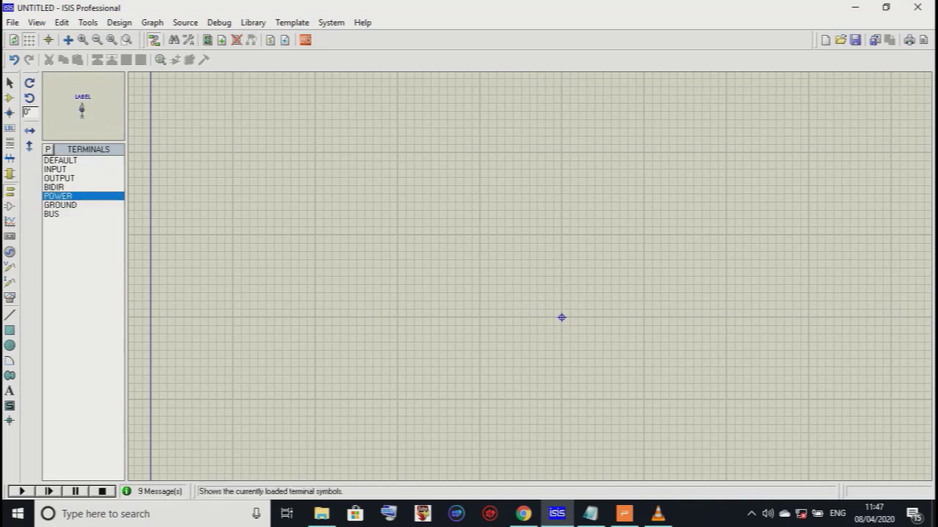
click(56, 169)
click(60, 205)
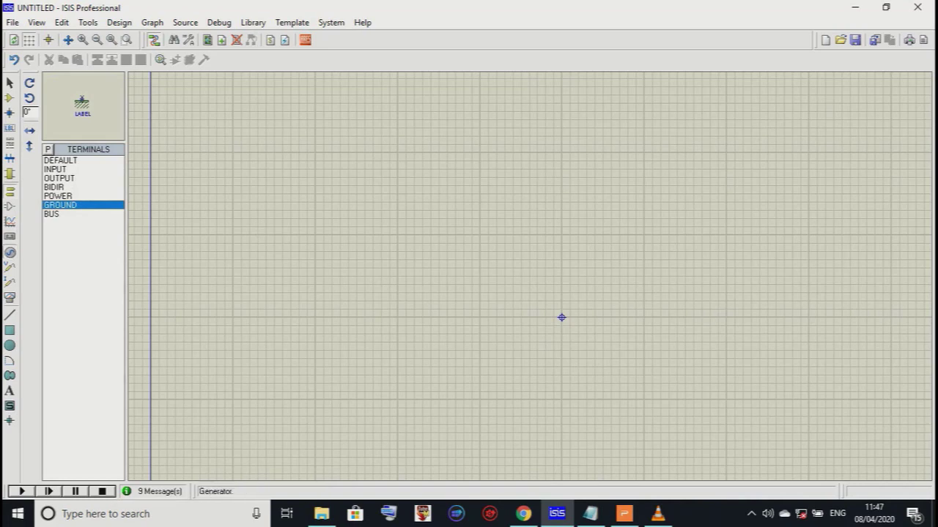
Step: Browse the available generator types from SINE and PULSE through FILE, and return to the DC generator
click(10, 252)
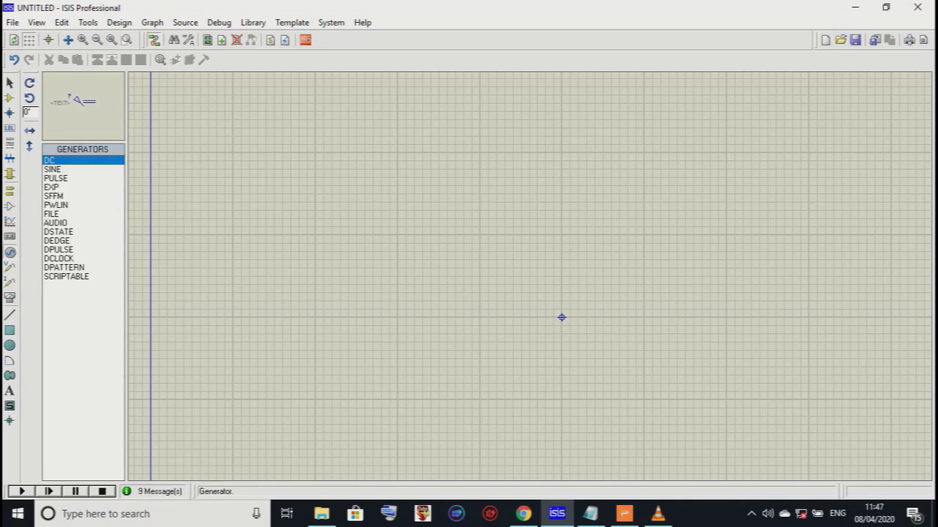
click(53, 170)
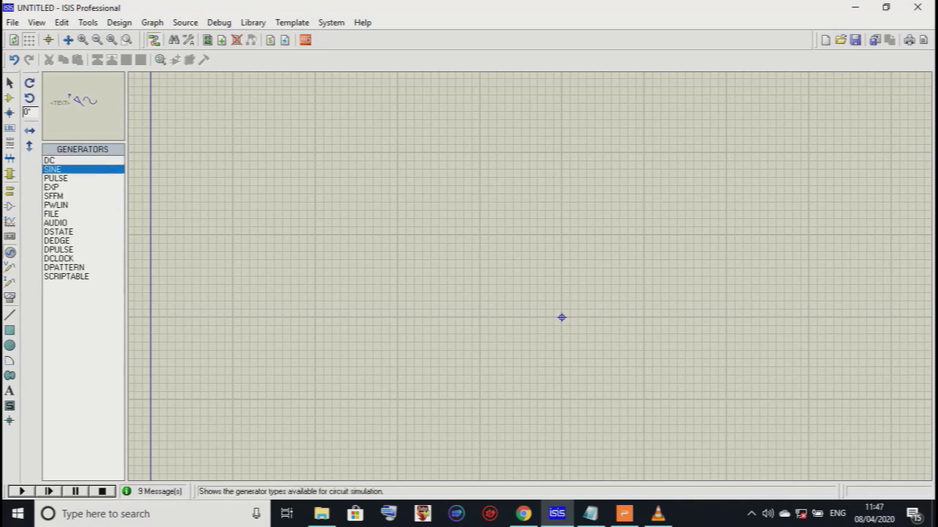
click(55, 178)
key(Down)
key(Down)
key(Down)
key(Down)
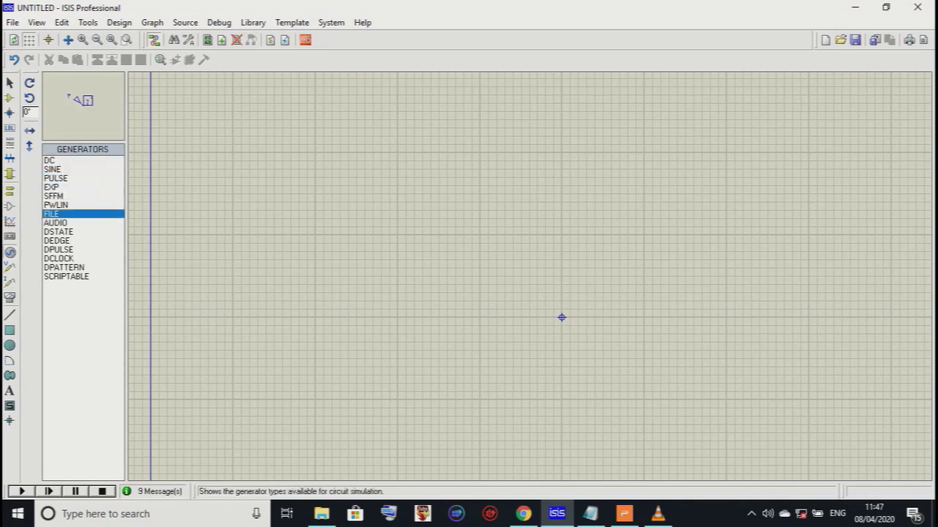
key(Home)
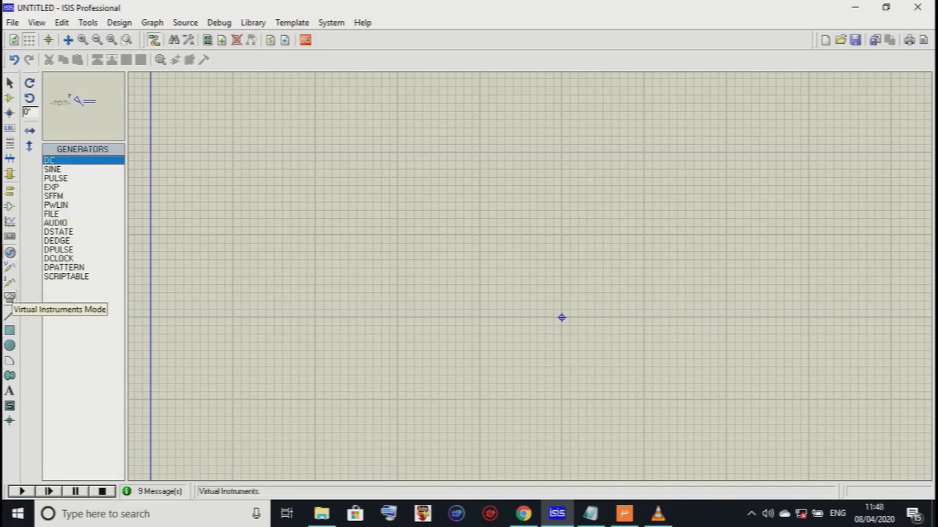
Step: Browse the virtual instruments, previewing the OSCILLOSCOPE, DC VOLTMETER, AC VOLTMETER and AC AMMETER
click(10, 296)
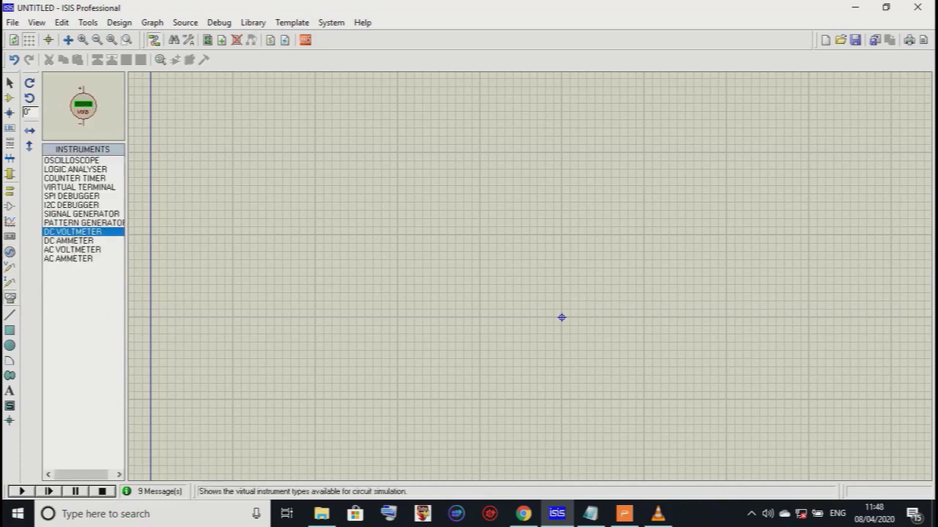
click(72, 160)
click(72, 233)
click(72, 250)
click(68, 259)
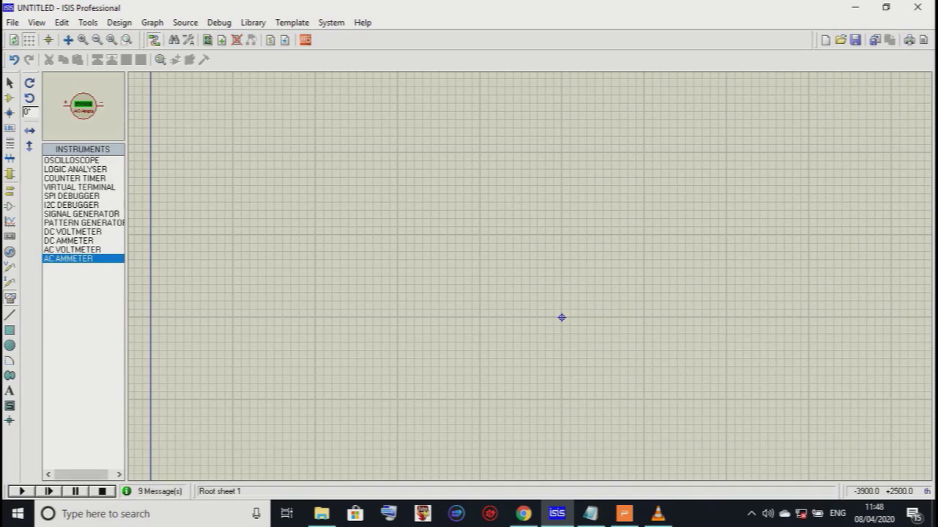
Step: Return to component mode and search the device library for "res"
click(253, 22)
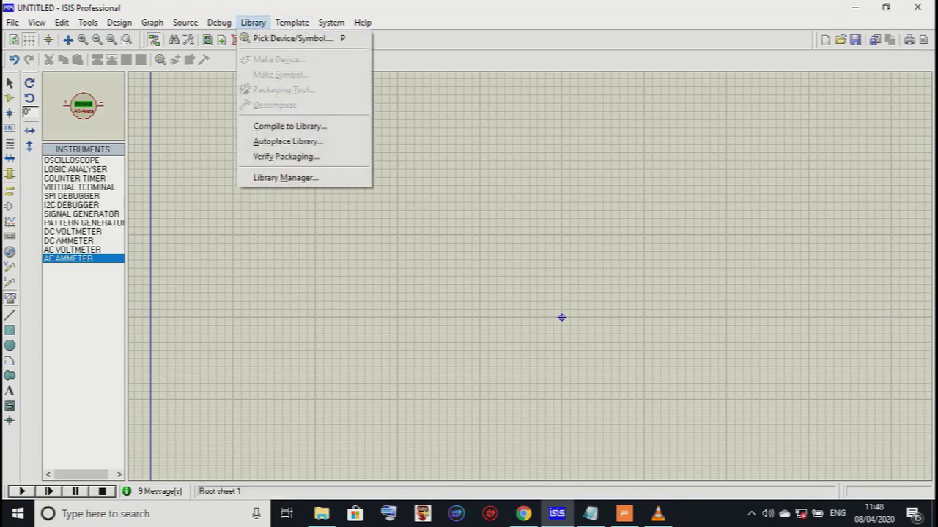
click(9, 98)
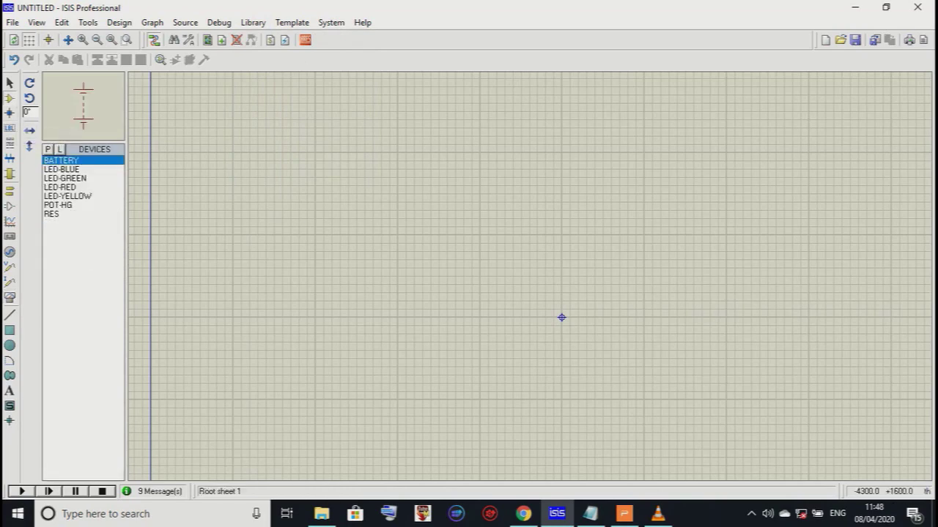
key(p)
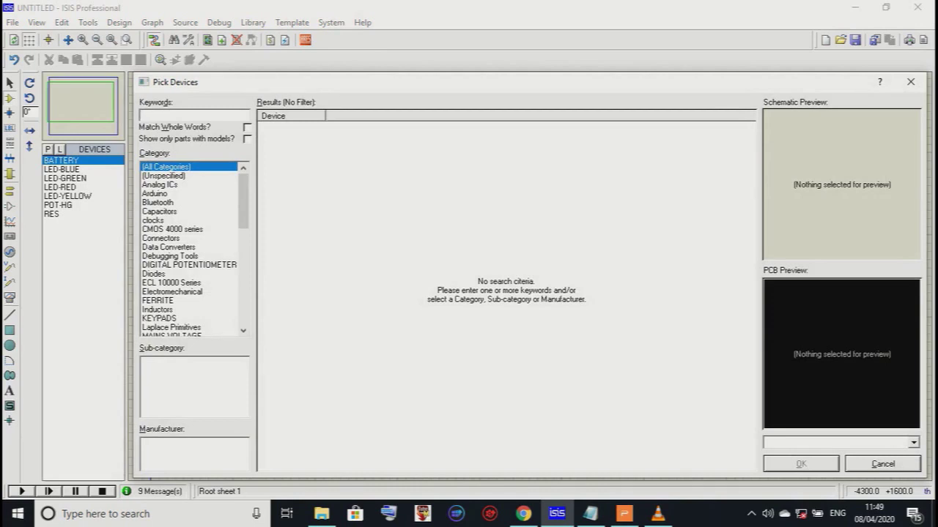
text(res)
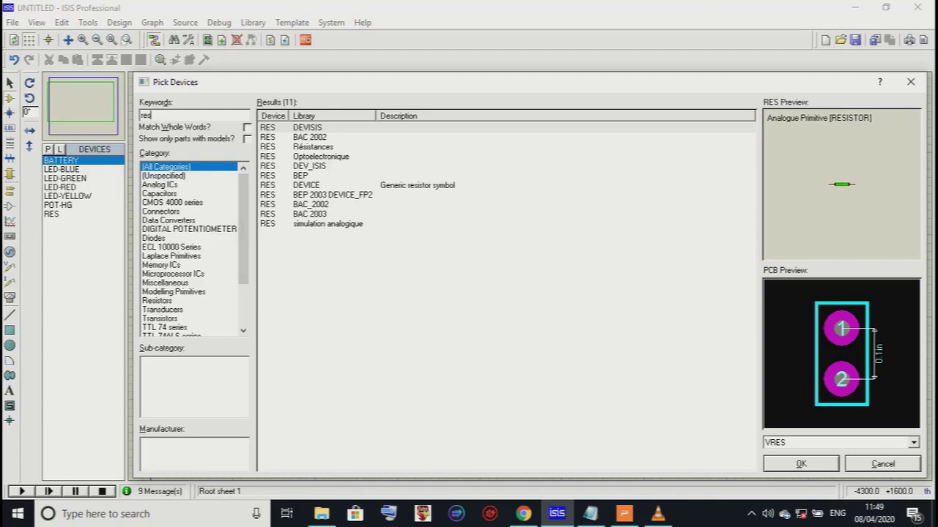
Step: Browse the "res" matches by category, including Analog ICs, DIGITAL POTENTIOMETER, Memory ICs and Transducers, ending on Bipolar Transistors
click(160, 185)
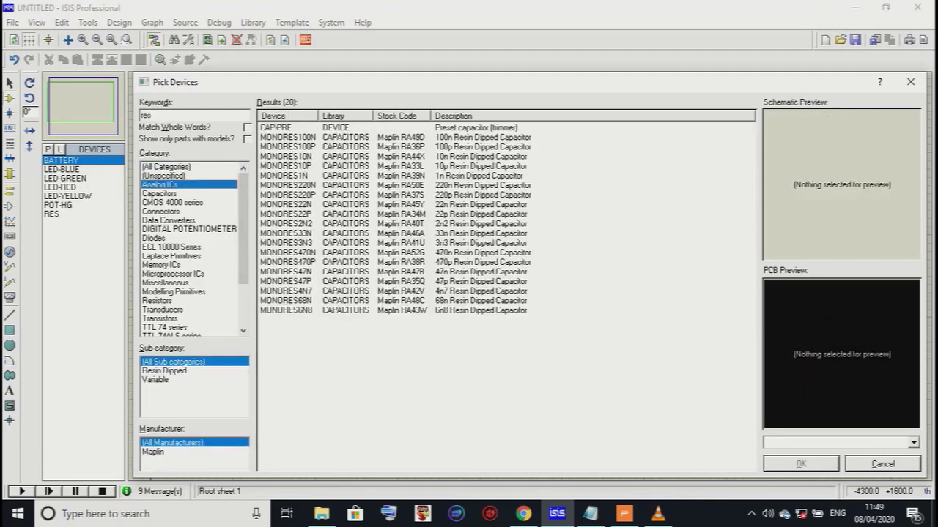
click(190, 229)
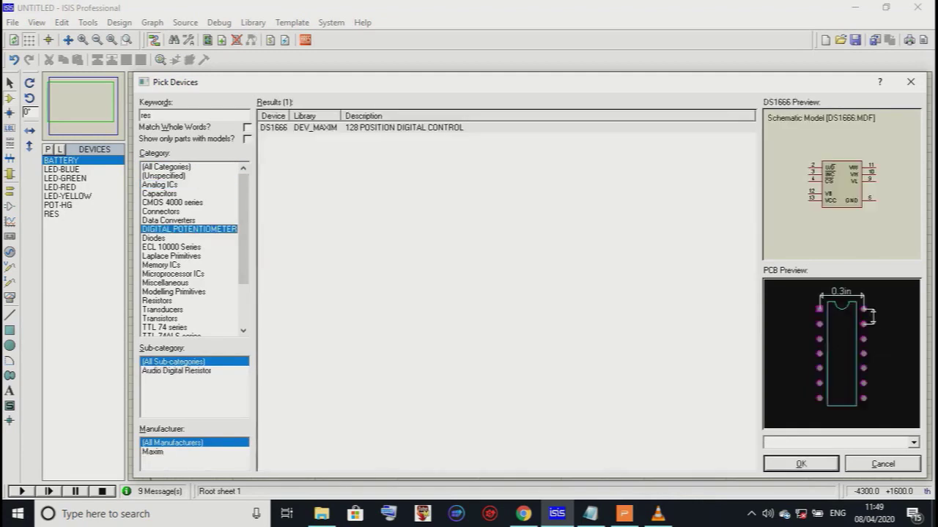
click(161, 265)
scroll(189, 265, down, 1)
scroll(189, 249, down, 1)
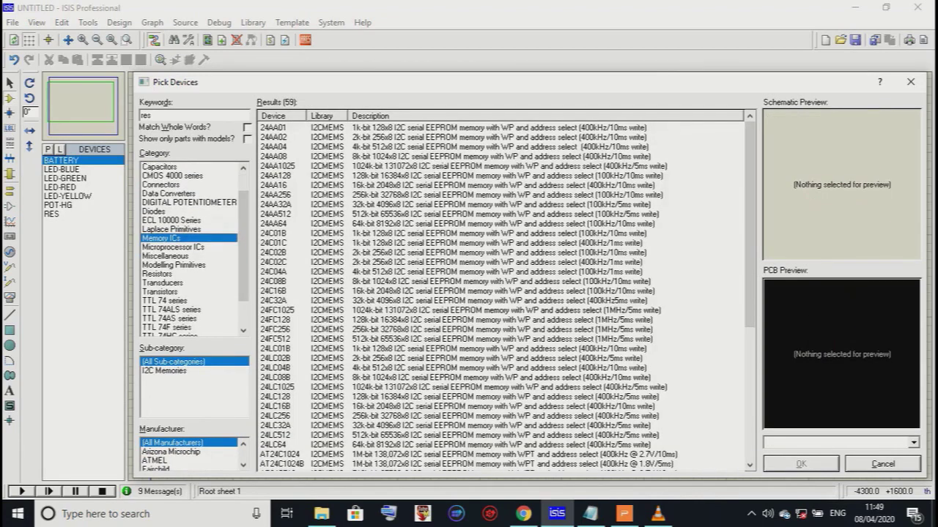
click(163, 282)
click(160, 292)
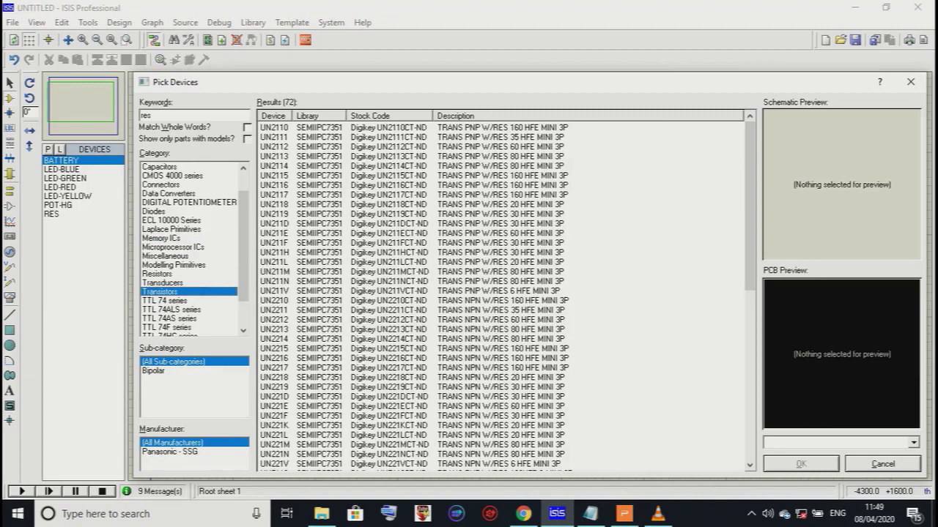
click(154, 371)
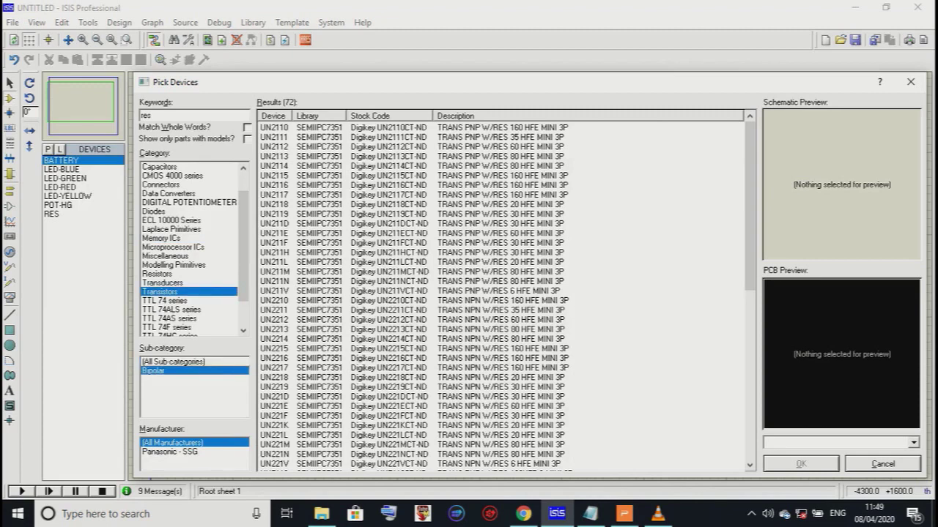
Step: Search the library for "res" again, pick the generic RES from the DEVICE library, and close the device picker
key(BackSpace)
key(BackSpace)
key(BackSpace)
text(res)
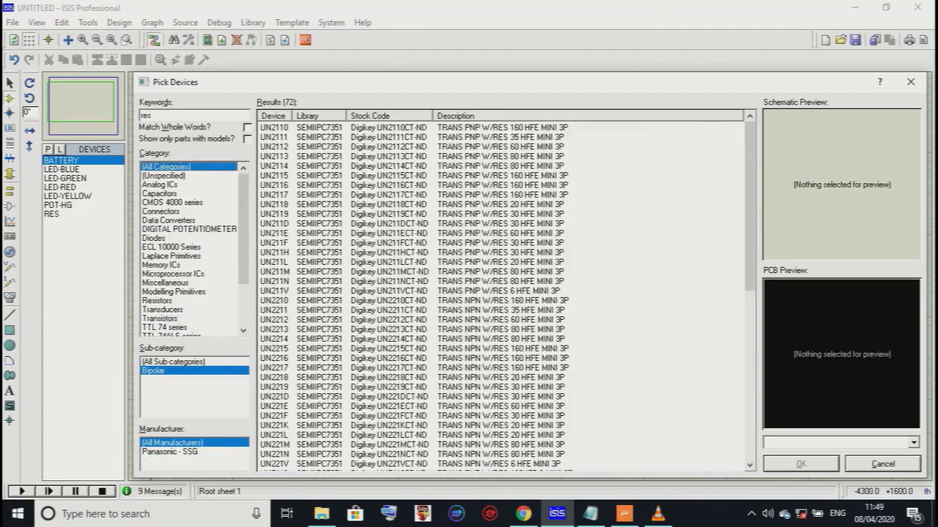
click(308, 185)
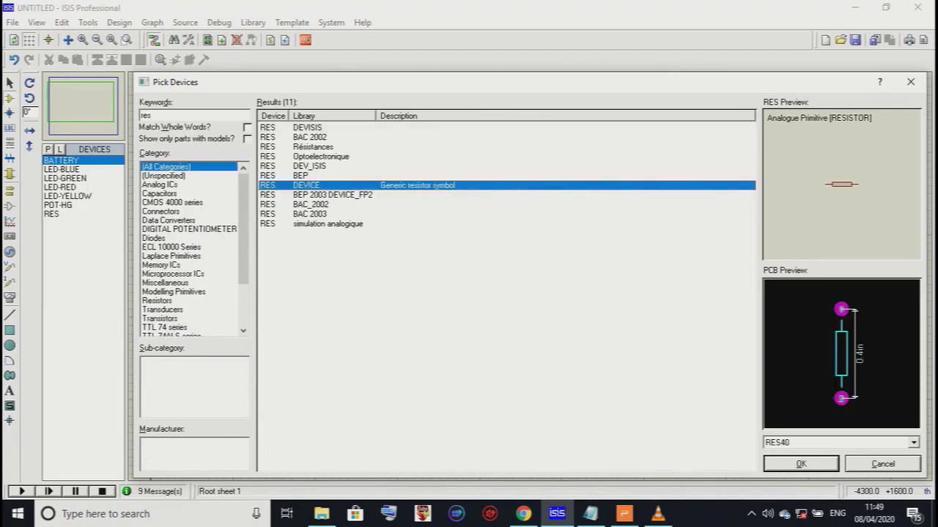
double_click(308, 186)
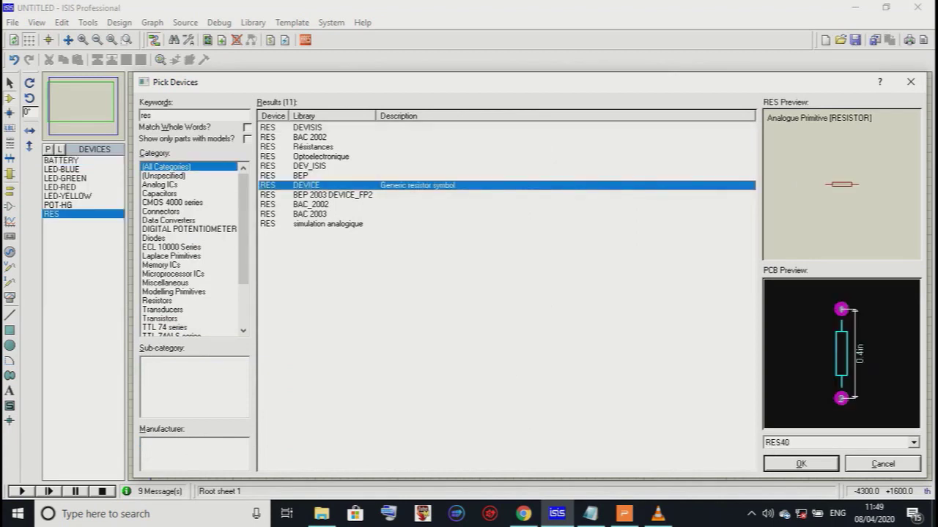
click(883, 463)
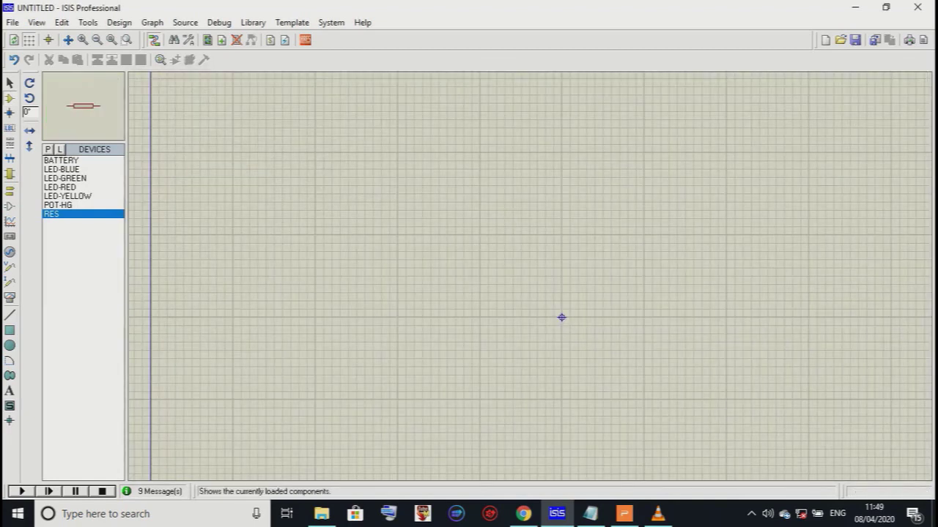
Step: Create a new design from the DEFAULT template, discarding the changes to the current design
key(alt+f)
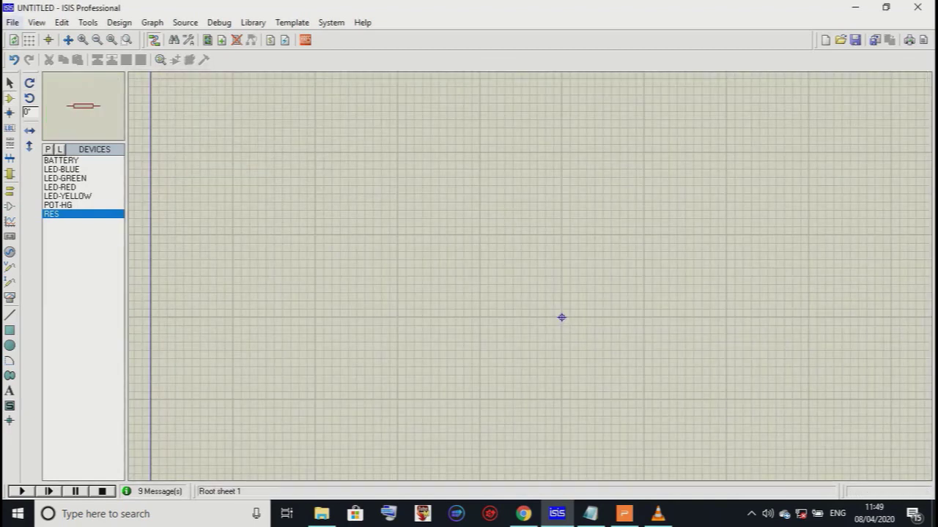
key(Return)
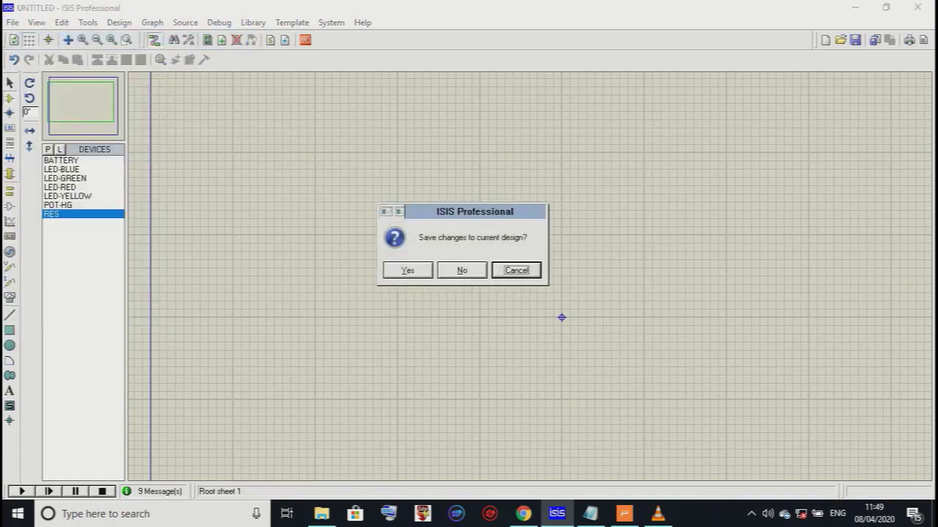
key(Left)
key(Return)
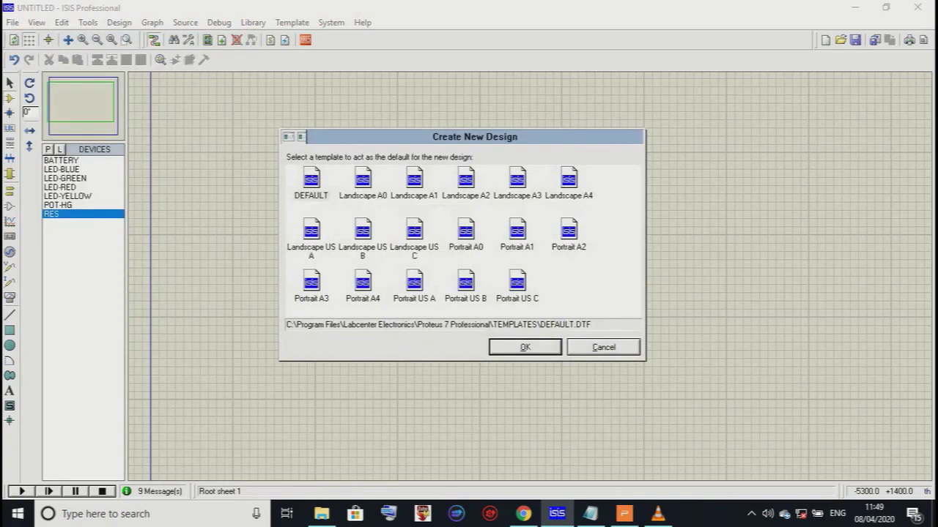
click(312, 183)
key(Return)
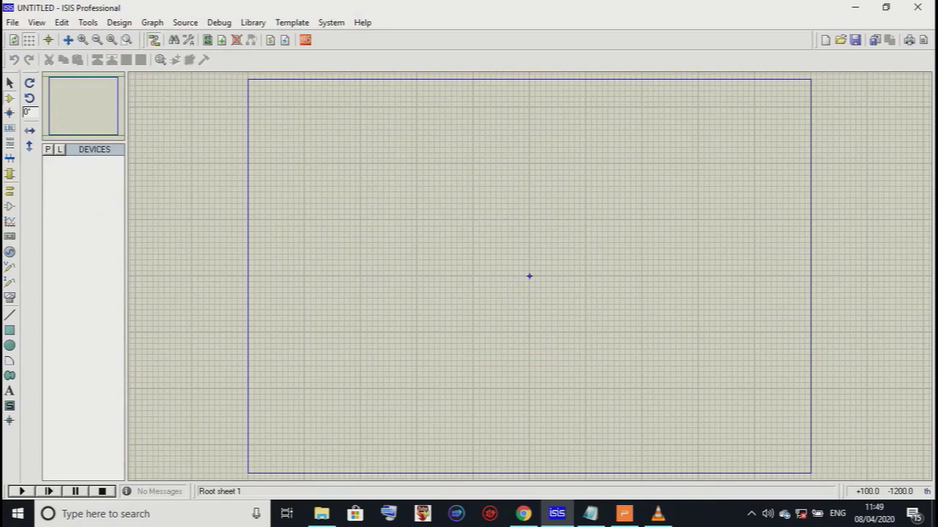
Step: Search the device library for "res" and add the generic RES resistor from the DEVICE library to the device list
key(p)
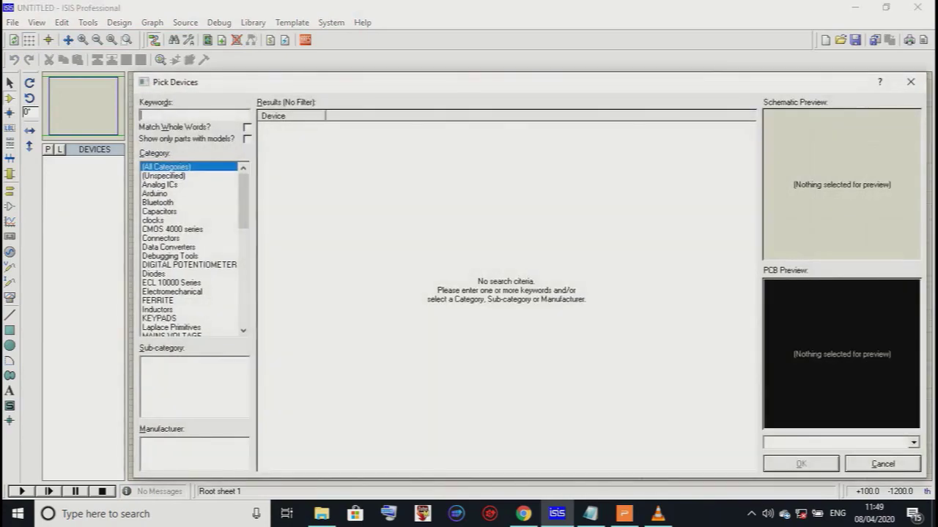
text(res)
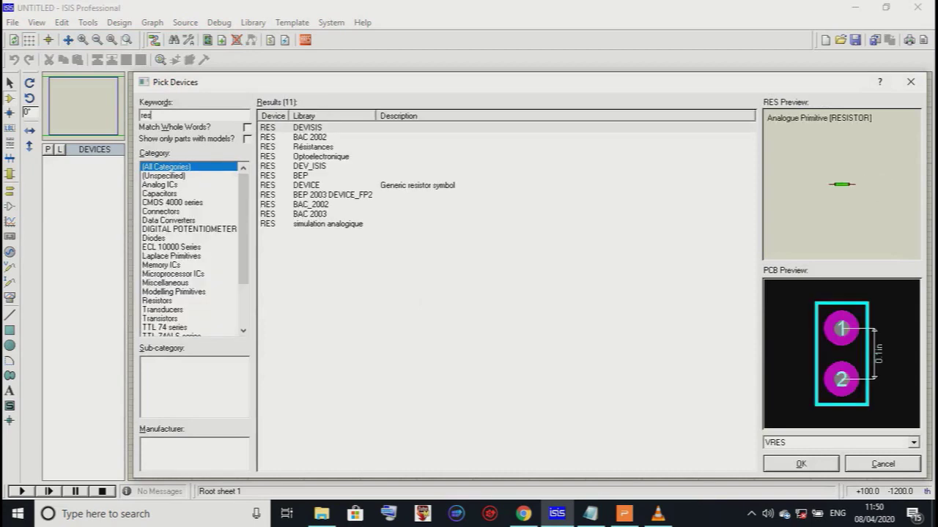
click(410, 186)
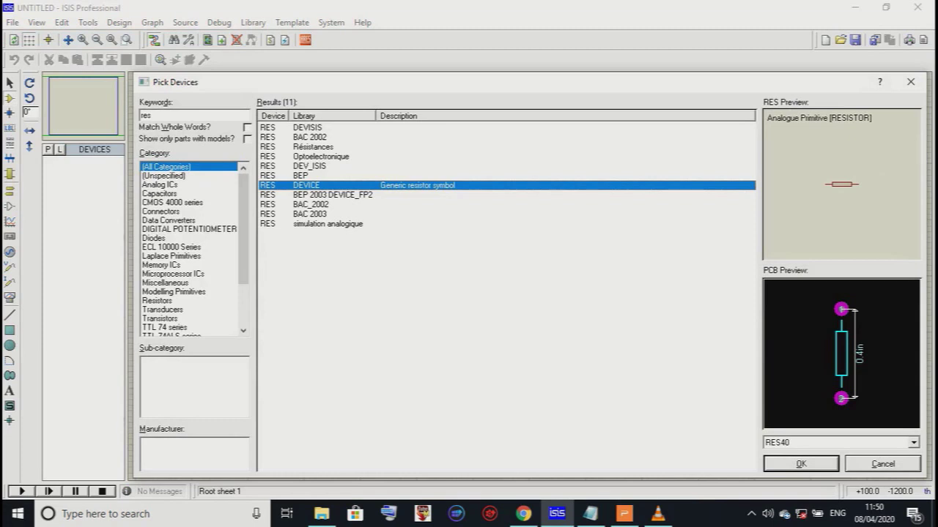
double_click(410, 186)
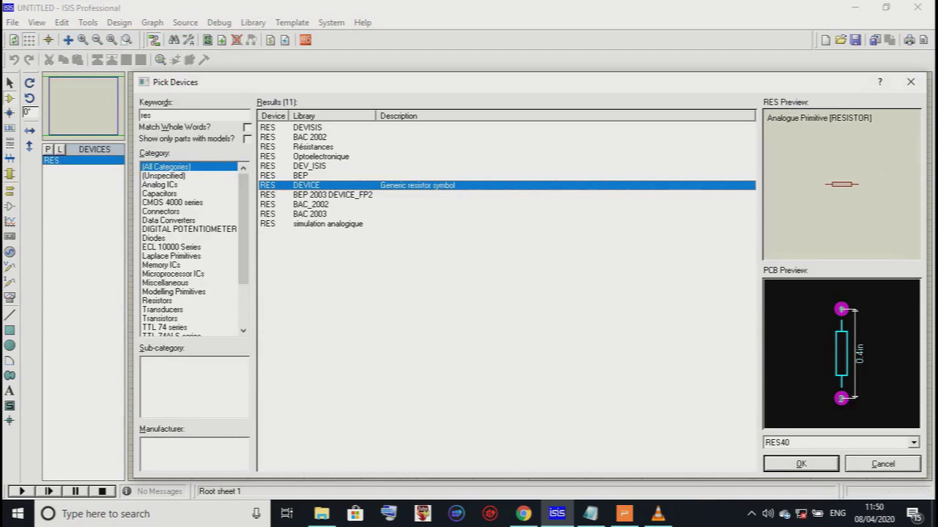
Step: Search for "dc sourc", preview the BATTERY, and add the VSOURCE DC voltage source to the device list
click(152, 116)
key(BackSpace)
key(BackSpace)
key(BackSpace)
text(dc)
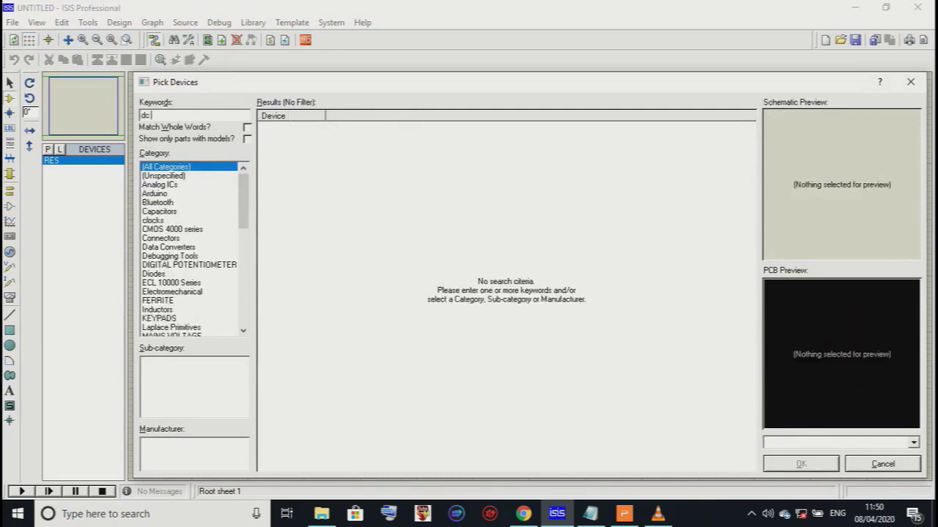
text( sourc)
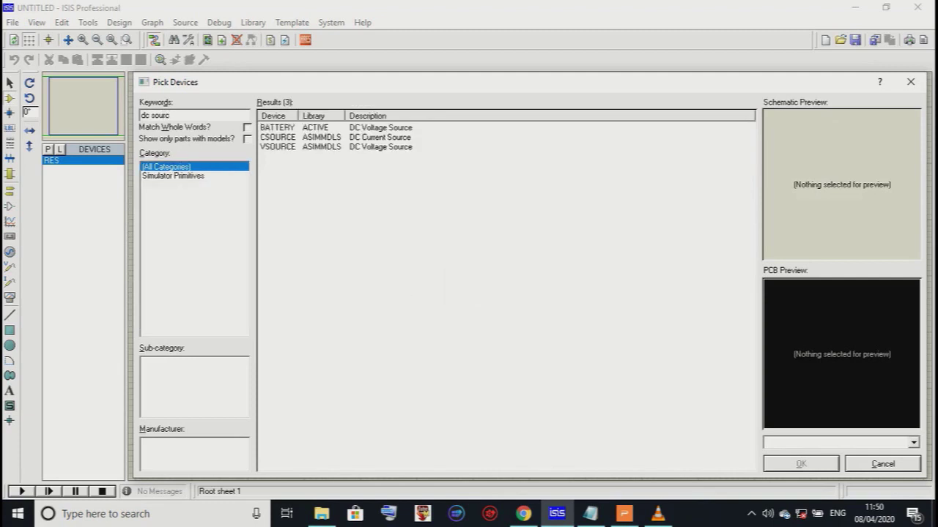
click(380, 147)
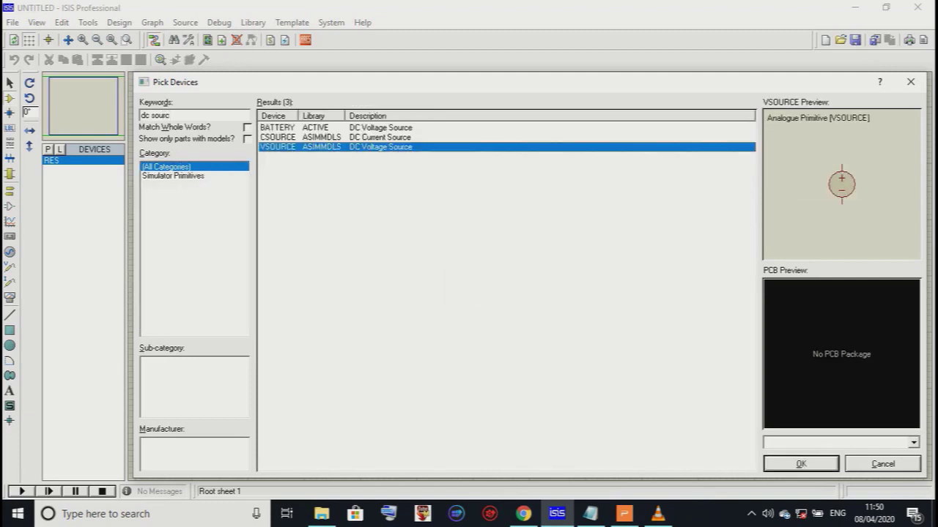
click(380, 128)
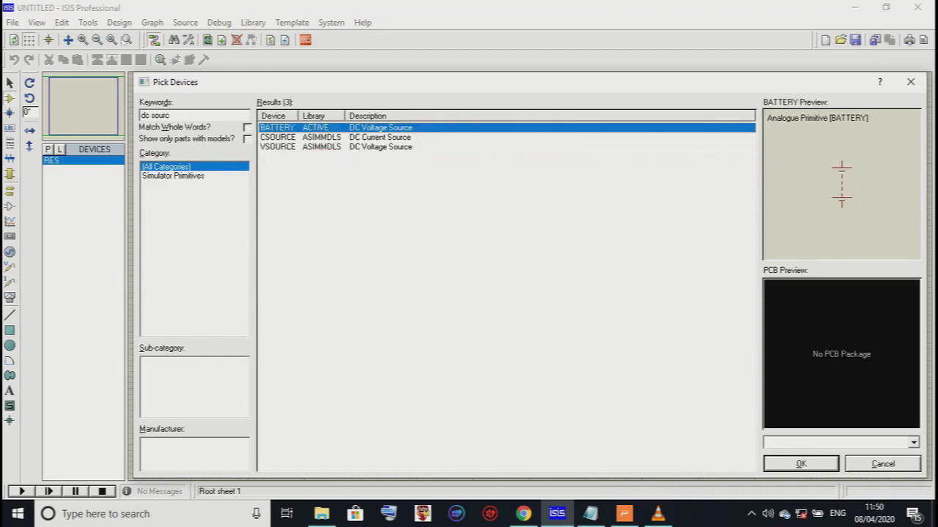
double_click(380, 147)
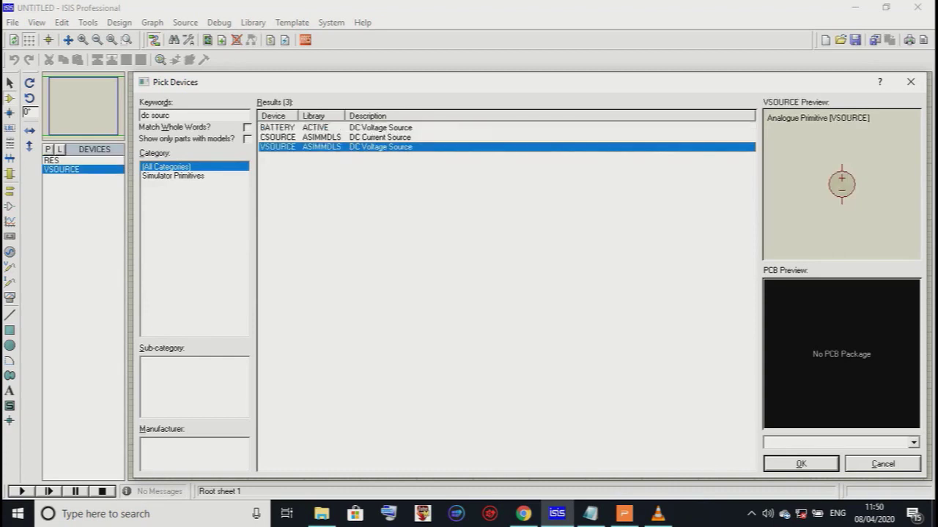
Step: Search for "led" and add the animated LED-BLUE, LED-GREEN, LED-RED and LED-YELLOW models from the ACTIVE library to the device list
click(176, 115)
key(BackSpace)
key(BackSpace)
key(BackSpace)
key(BackSpace)
key(BackSpace)
key(BackSpace)
key(BackSpace)
key(BackSpace)
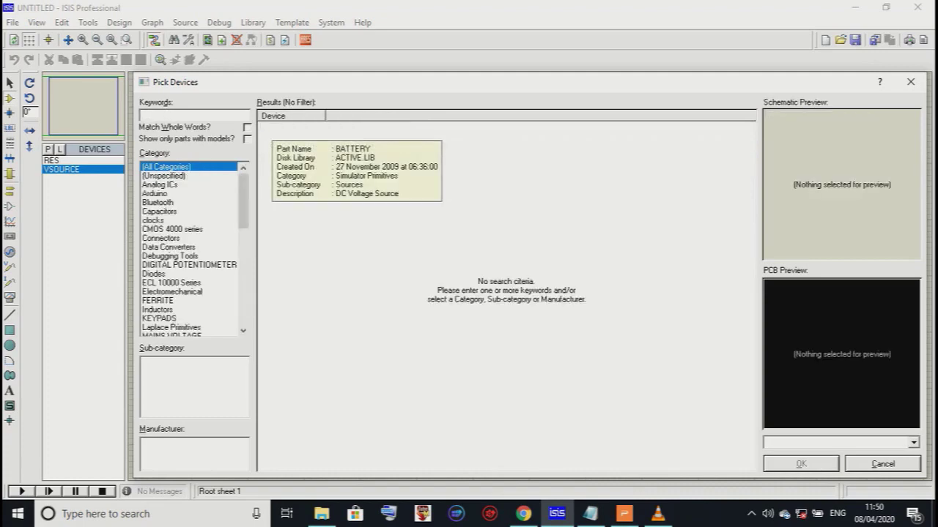
text(led)
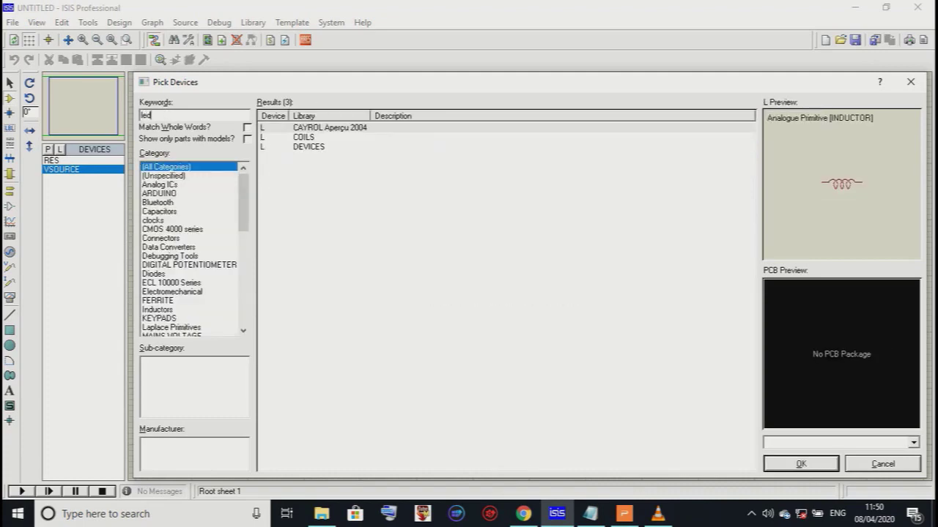
scroll(501, 291, down, 12)
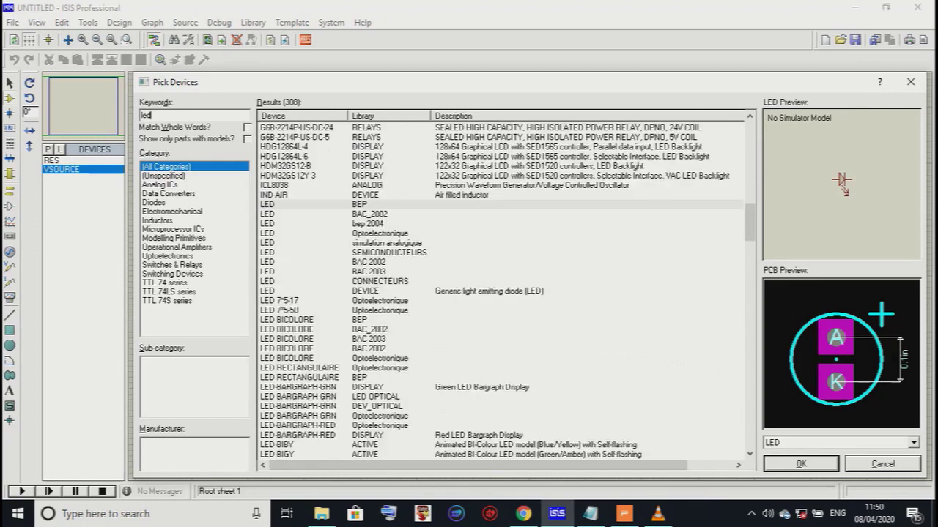
scroll(506, 293, down, 5)
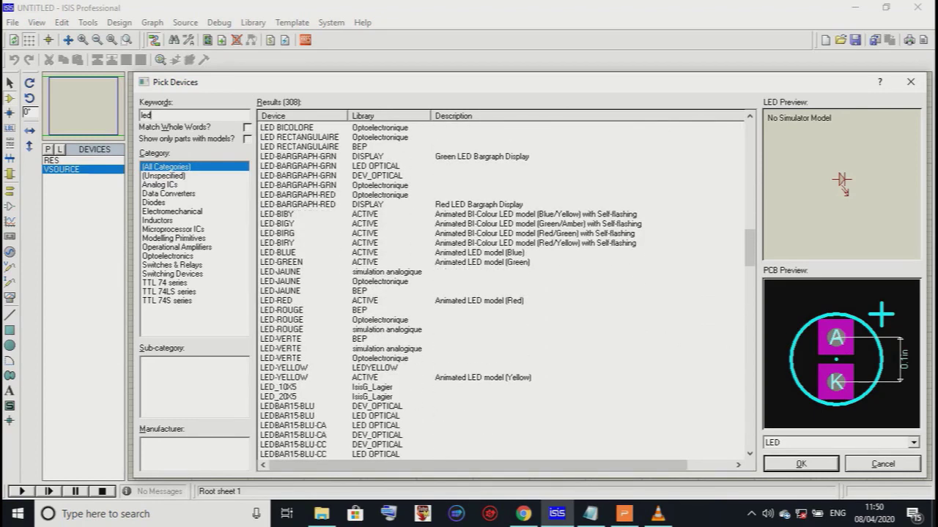
double_click(278, 252)
double_click(281, 263)
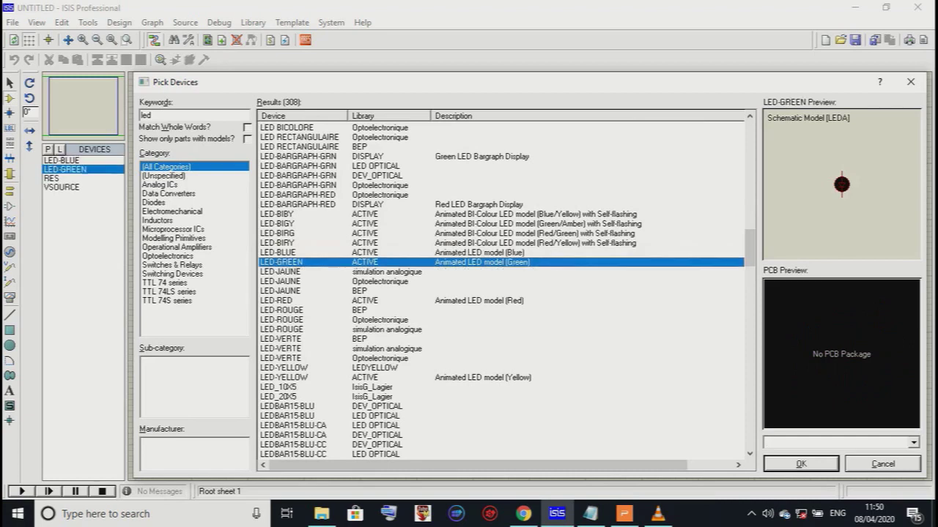
double_click(469, 301)
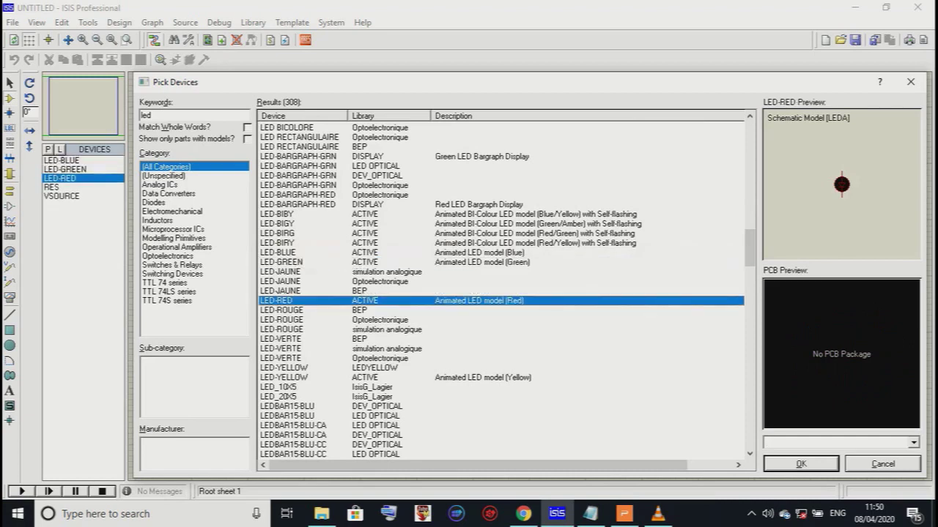
double_click(469, 378)
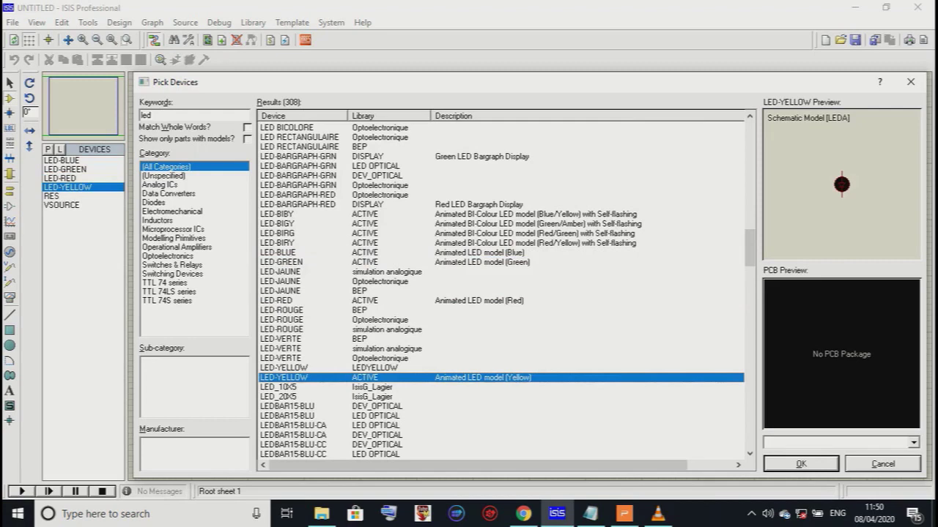
Step: Search for "spst" and add the interactive latched-action SWITCH from the ACTIVE library to the device list
click(151, 115)
key(BackSpace)
key(BackSpace)
key(BackSpace)
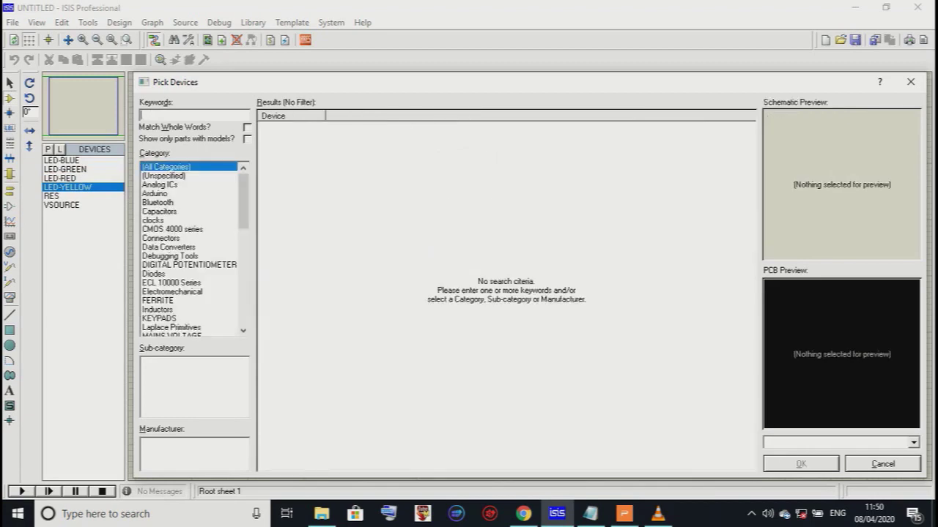
text(sp)
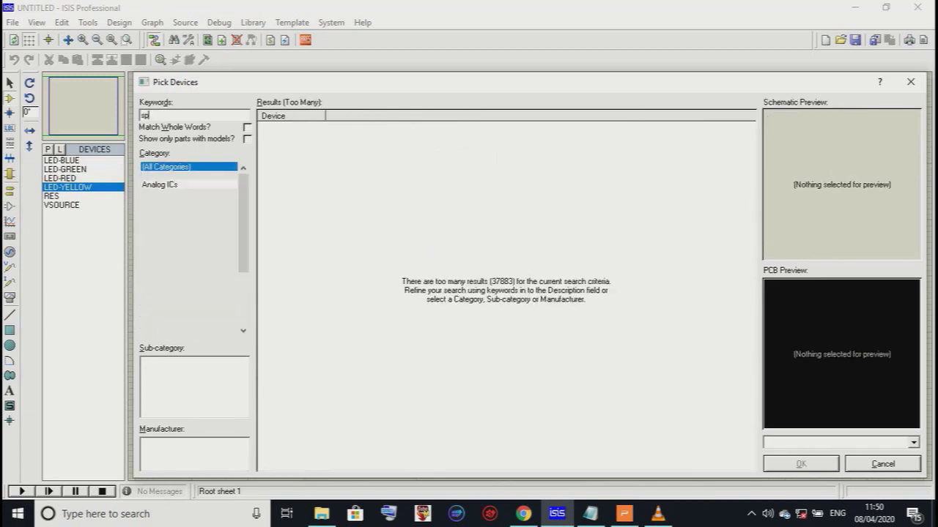
text(st)
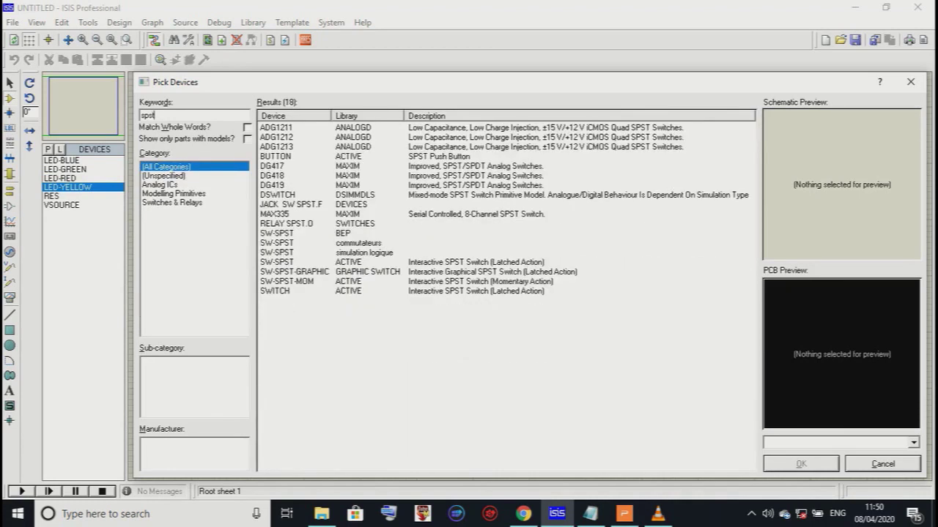
click(301, 291)
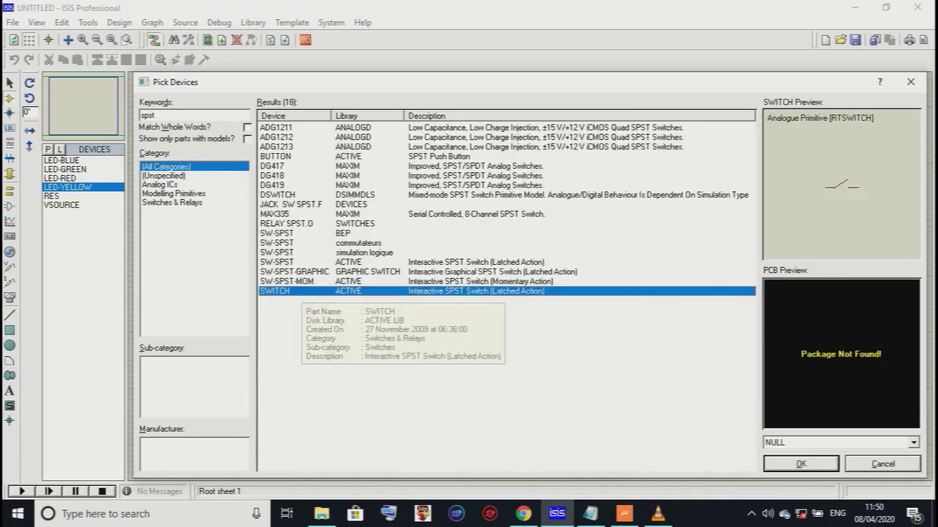
double_click(286, 291)
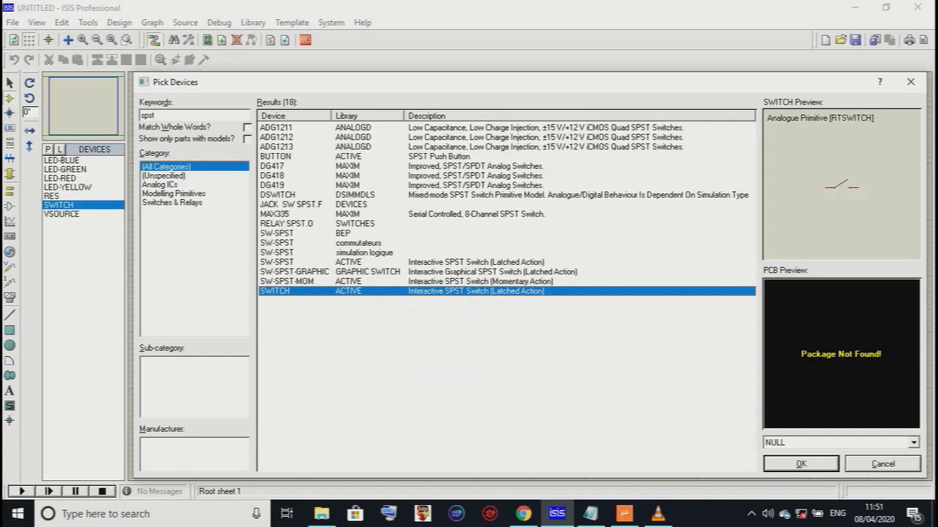
Step: Search for "pot", add the POT-HG interactive potentiometer from the ACTIVE library, and close the device picker
click(157, 115)
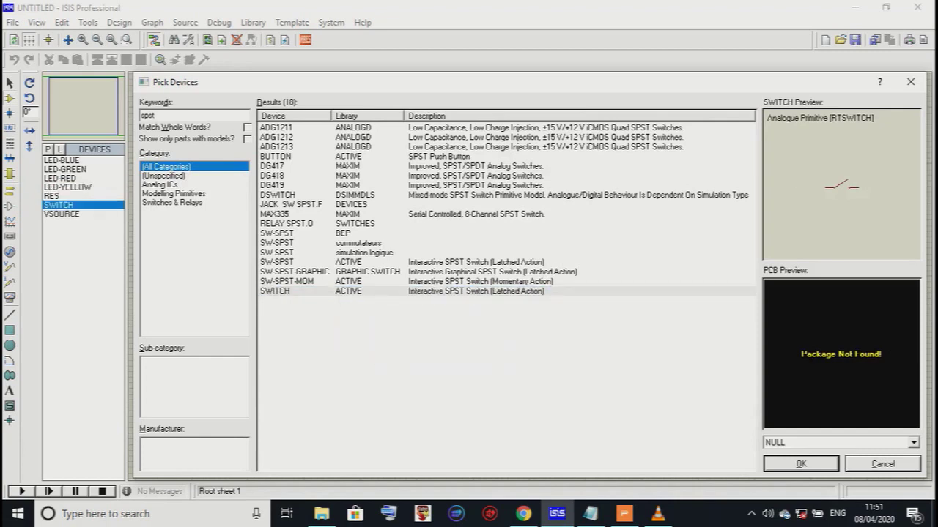
key(BackSpace)
key(BackSpace)
key(BackSpace)
key(BackSpace)
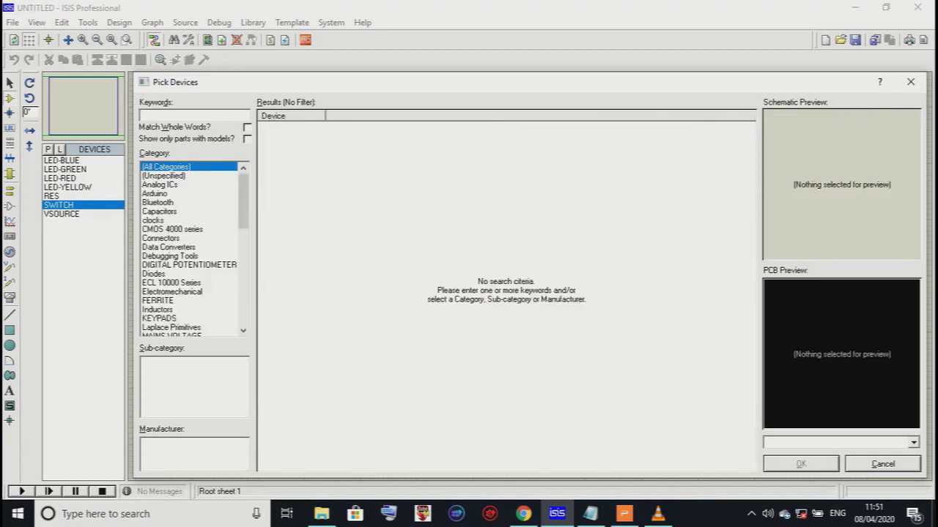
text(pot)
scroll(501, 290, down, 9)
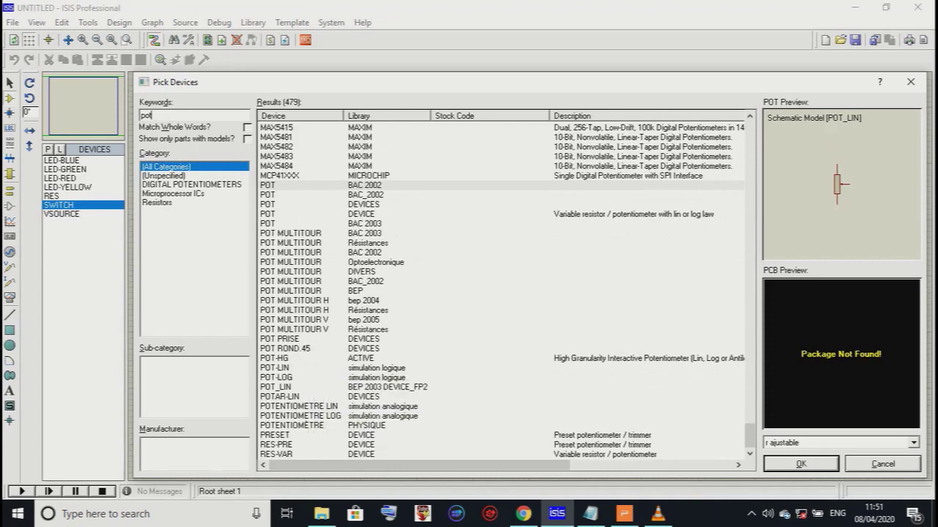
click(276, 359)
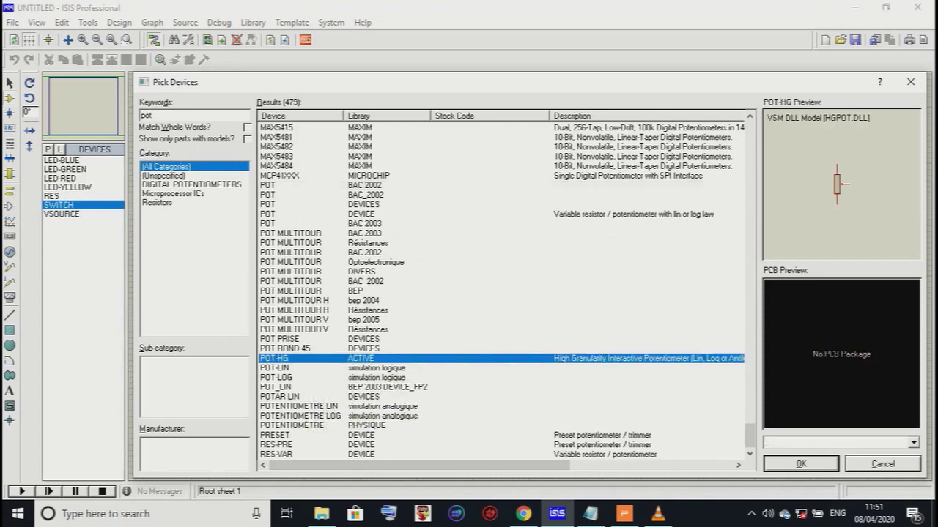
double_click(275, 358)
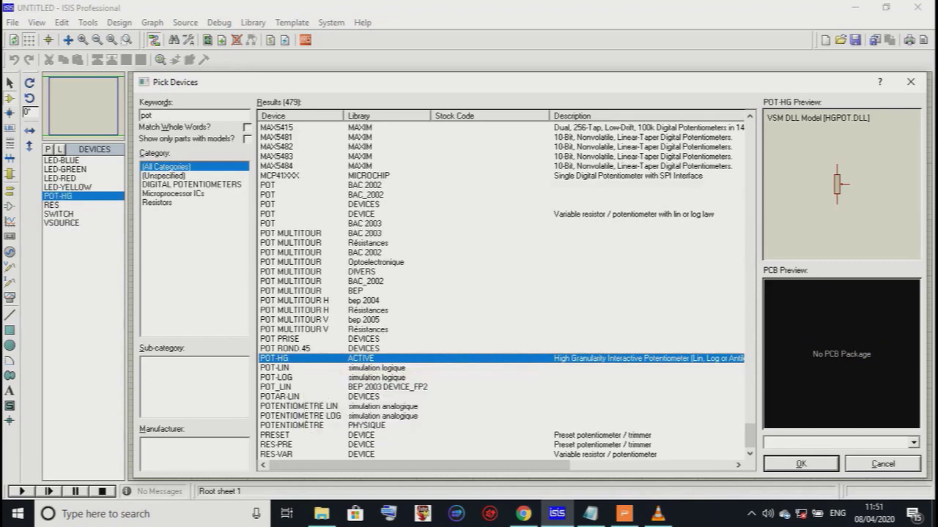
click(801, 464)
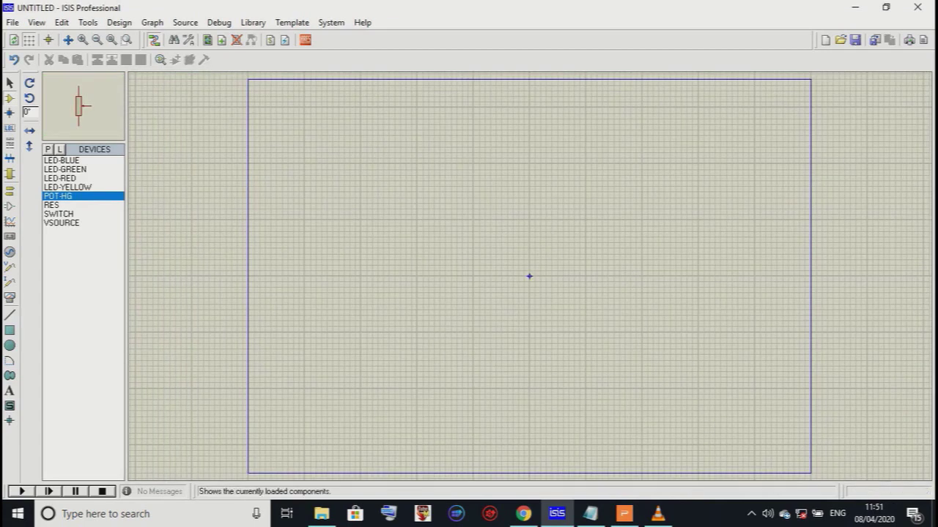
Step: Place the RES resistor in the upper part of the sheet and the SWITCH to its left on the same level
click(65, 205)
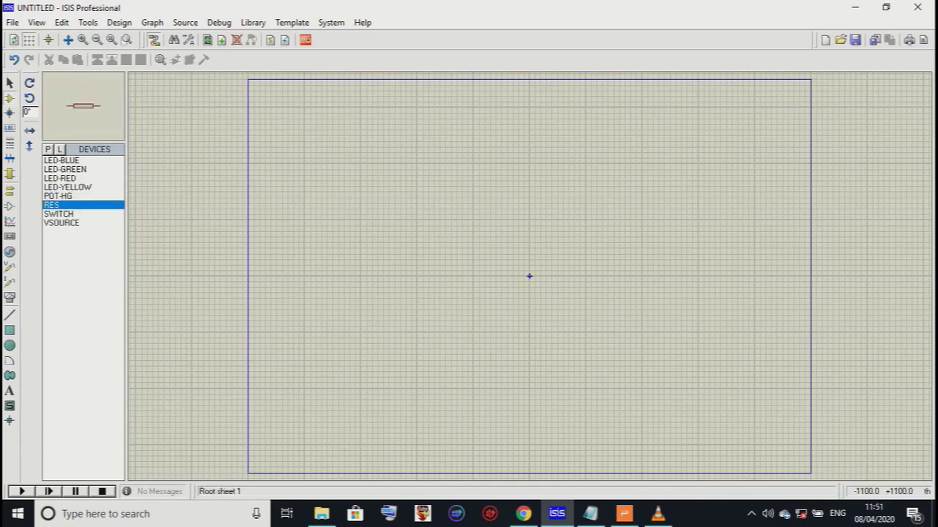
click(497, 220)
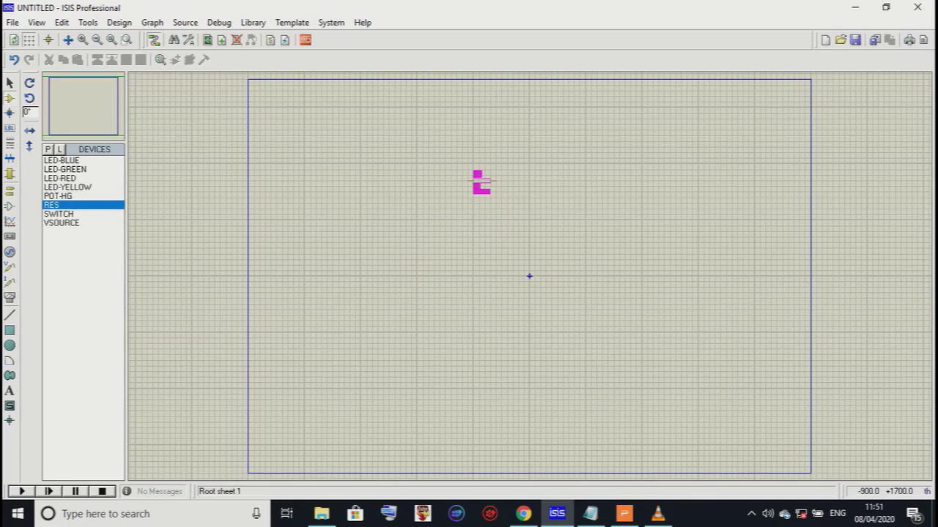
click(482, 180)
scroll(529, 277, up, 1)
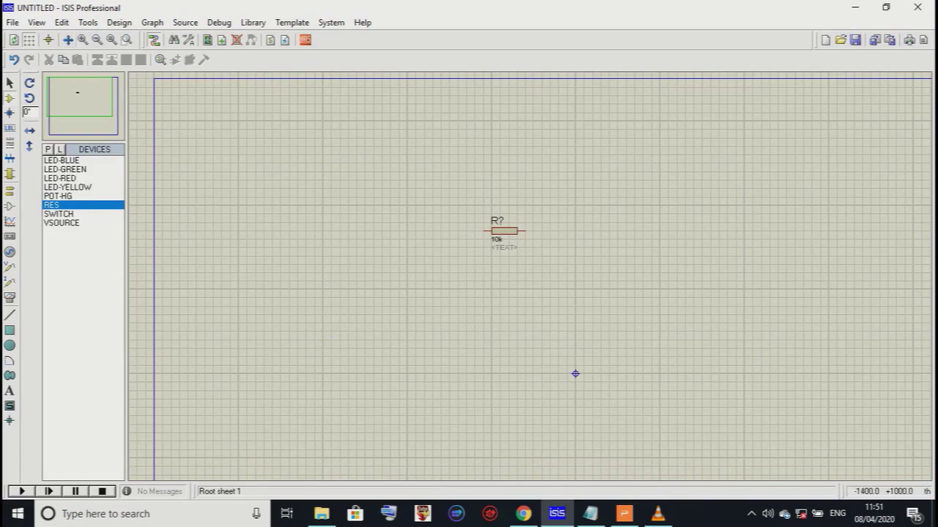
scroll(576, 373, up, 1)
scroll(701, 409, down, 1)
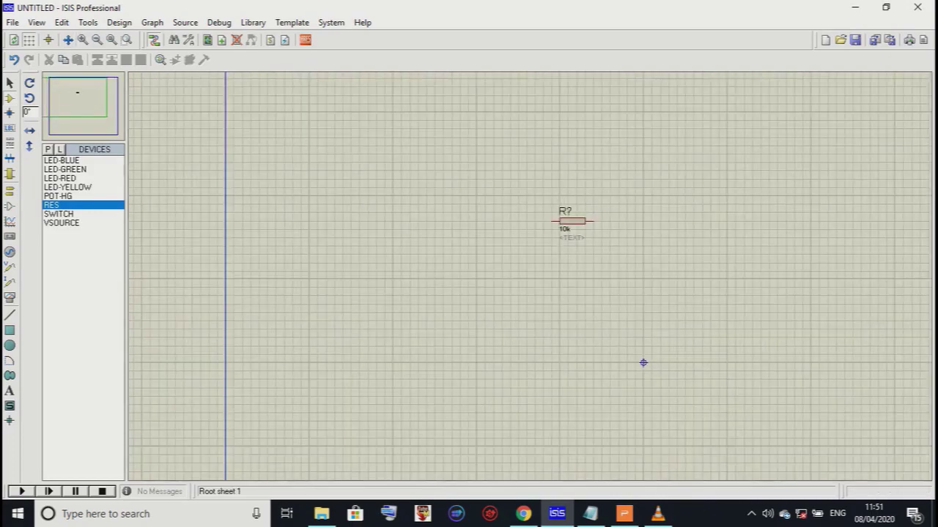
scroll(642, 362, up, 1)
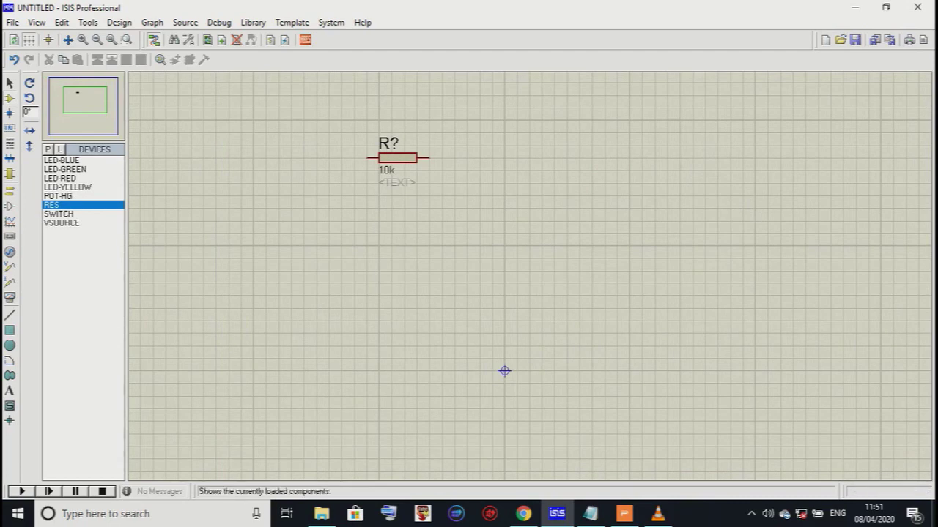
click(60, 214)
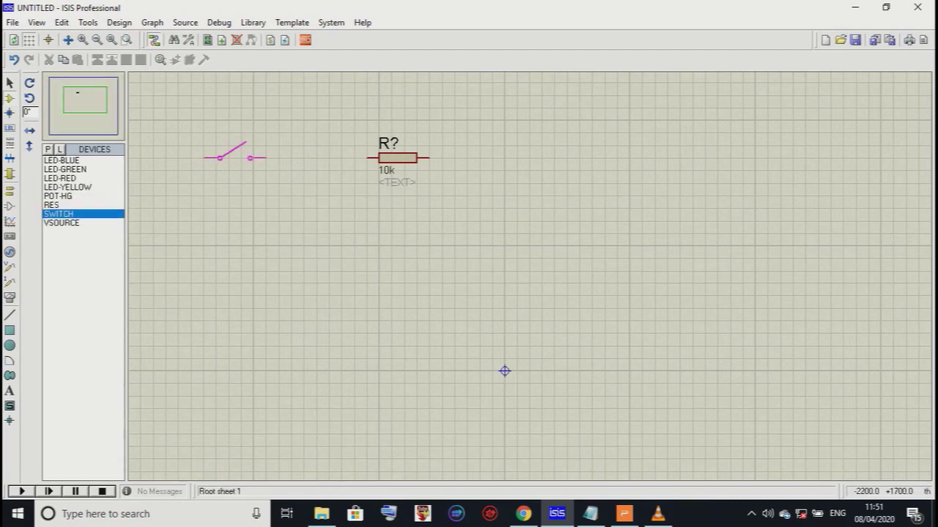
click(234, 154)
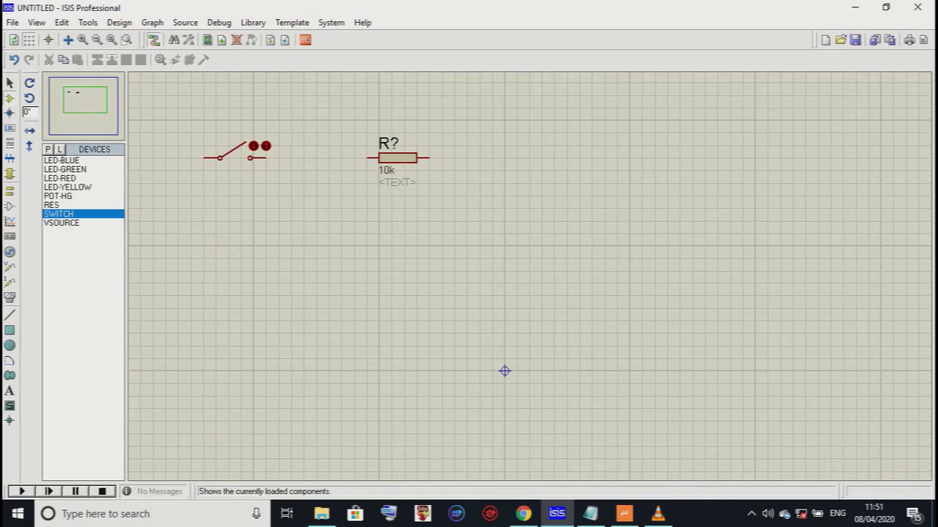
Step: Place the VSOURCE DC source below the switch and to its left, shifting it further left for wiring space
click(61, 223)
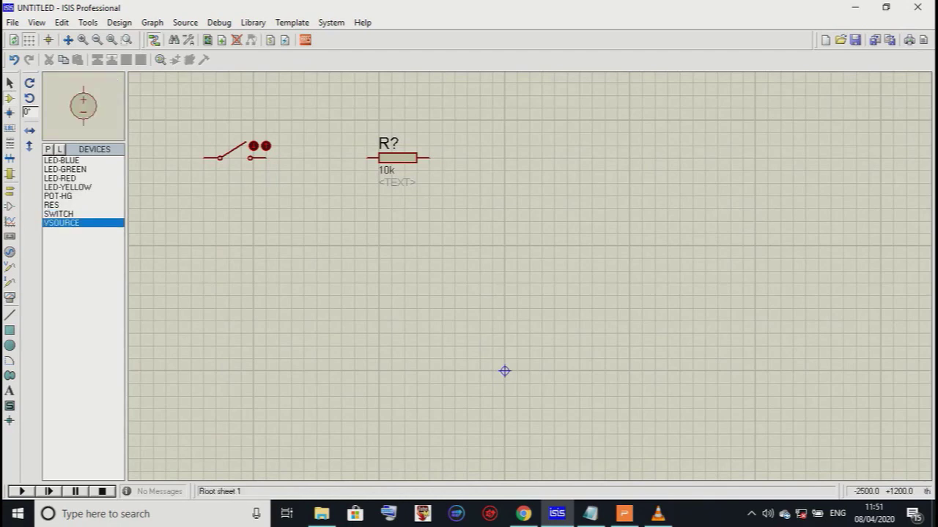
scroll(169, 221, down, 1)
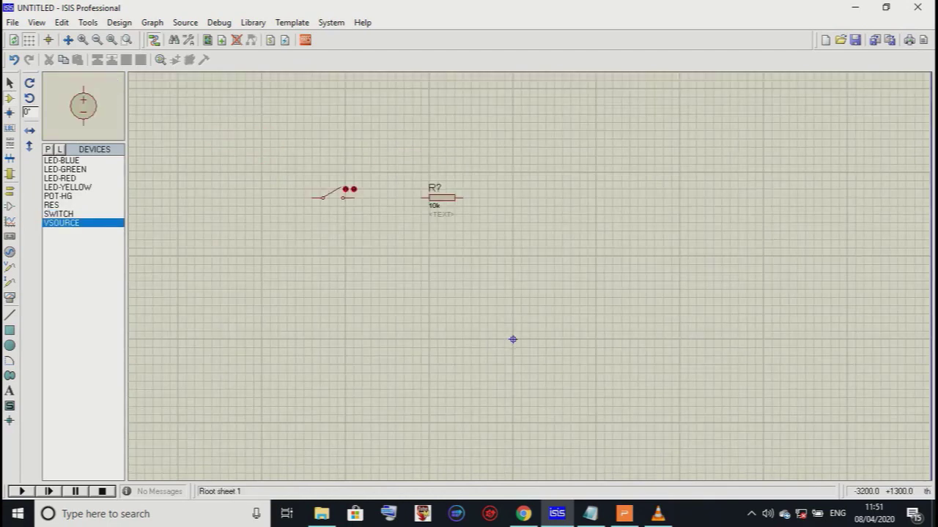
click(249, 233)
click(270, 233)
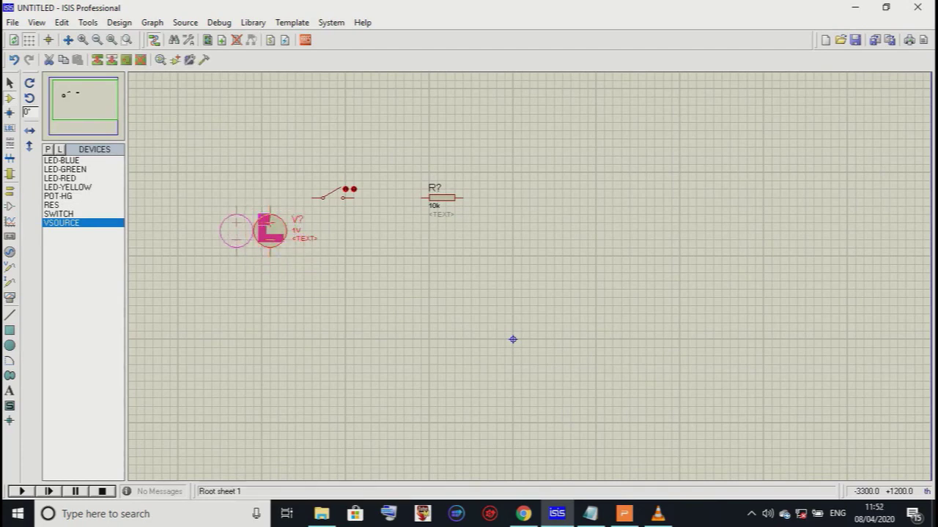
drag(237, 239, 237, 239)
click(321, 239)
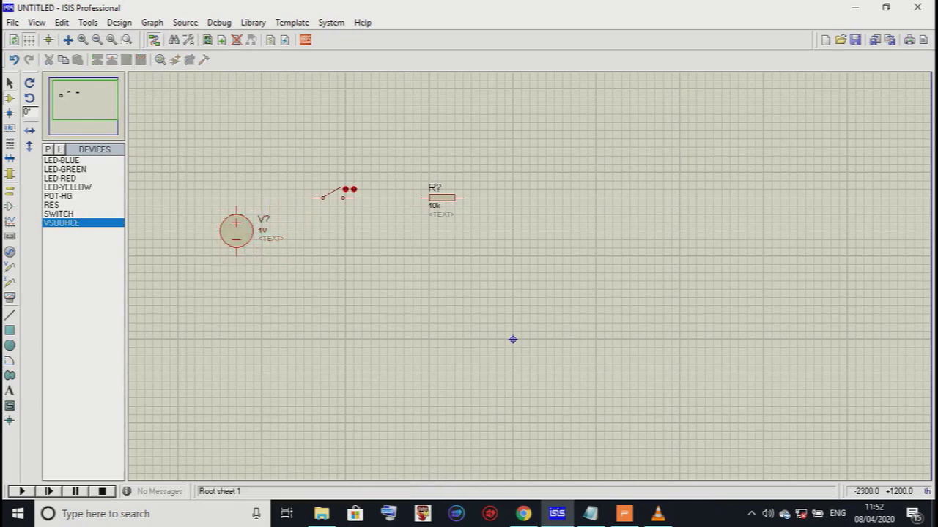
Step: Wire the source's positive pin through the switch and resistor in series and back to its negative pin
scroll(512, 340, up, 1)
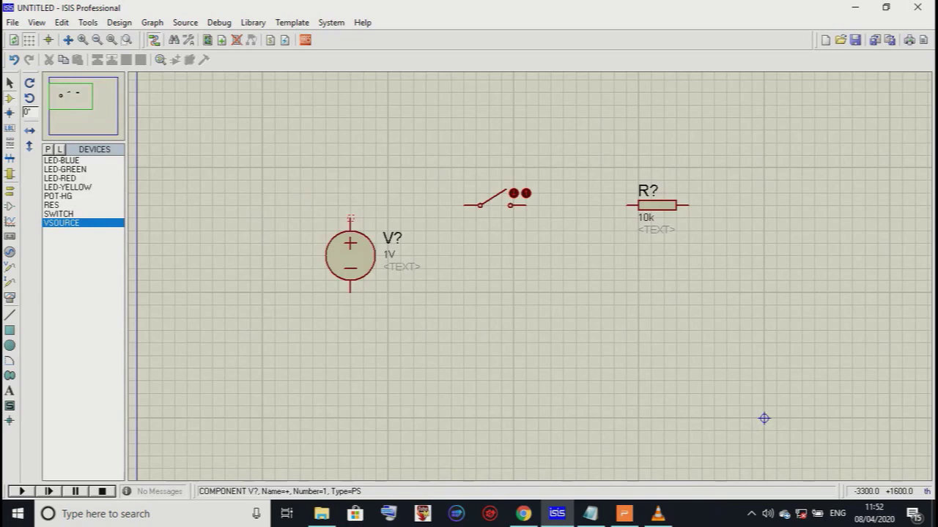
click(350, 219)
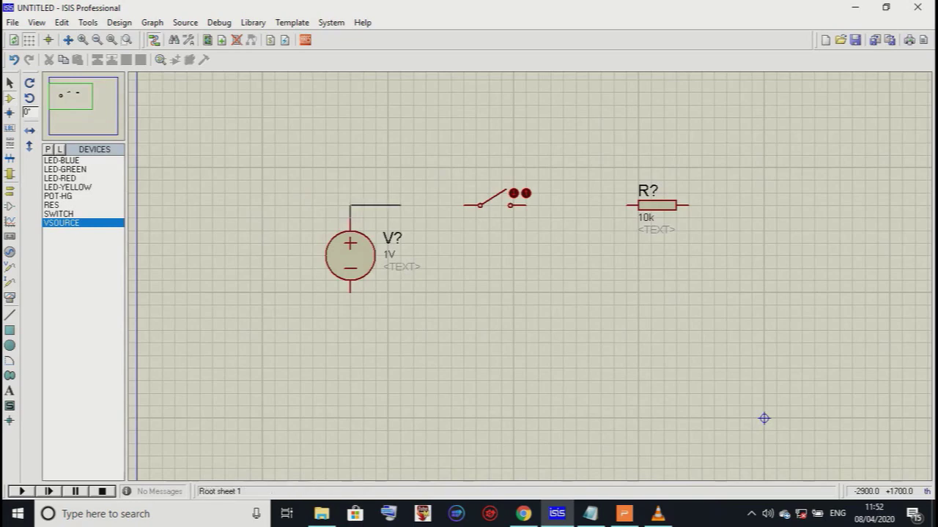
click(463, 205)
click(510, 205)
click(628, 205)
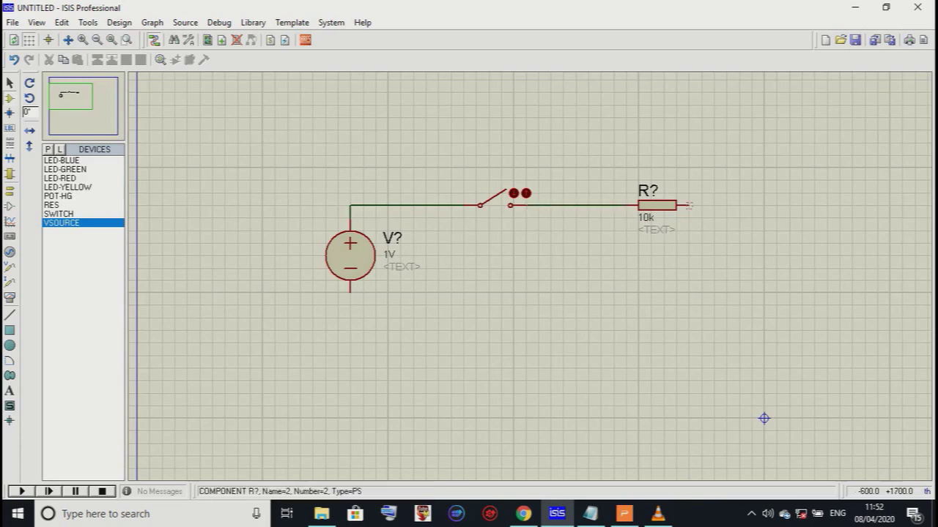
click(688, 205)
click(350, 291)
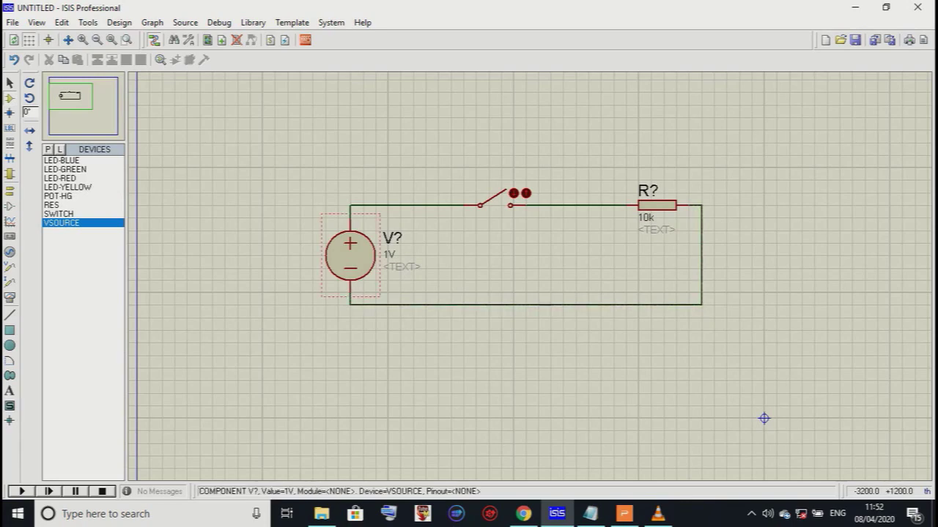
Step: Set the DC source's component reference to V1 and its voltage to 12V
double_click(350, 255)
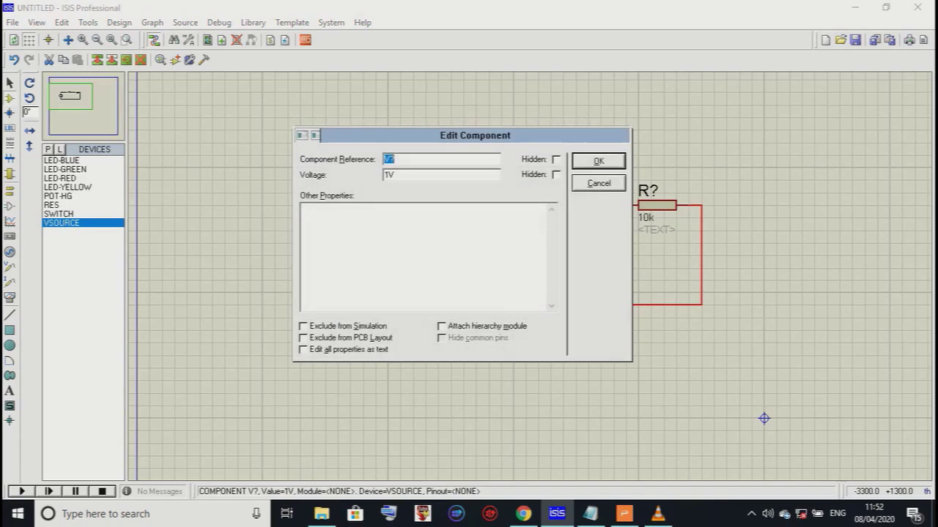
key(Tab)
key(Left)
text(12)
key(BackSpace)
text(1)
key(Return)
click(484, 243)
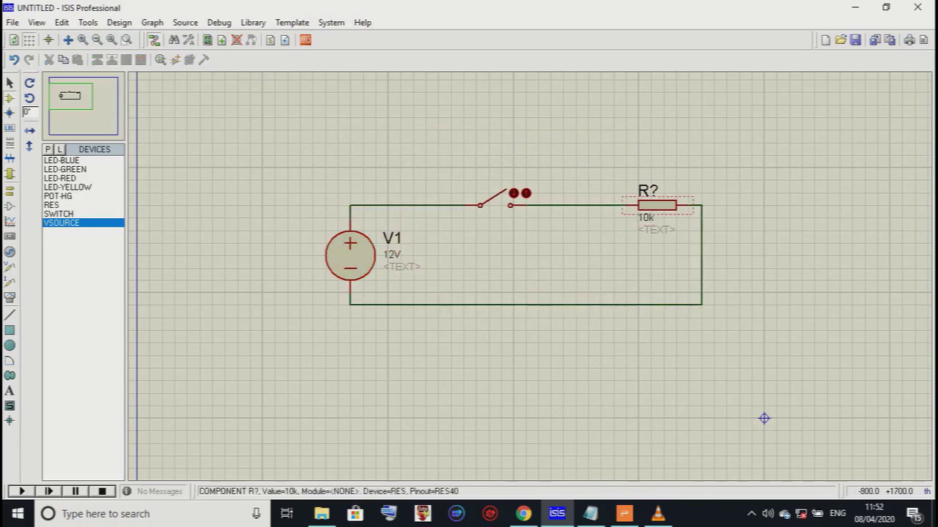
Step: Set the resistor's component reference to R1 and its resistance to 1k
double_click(657, 206)
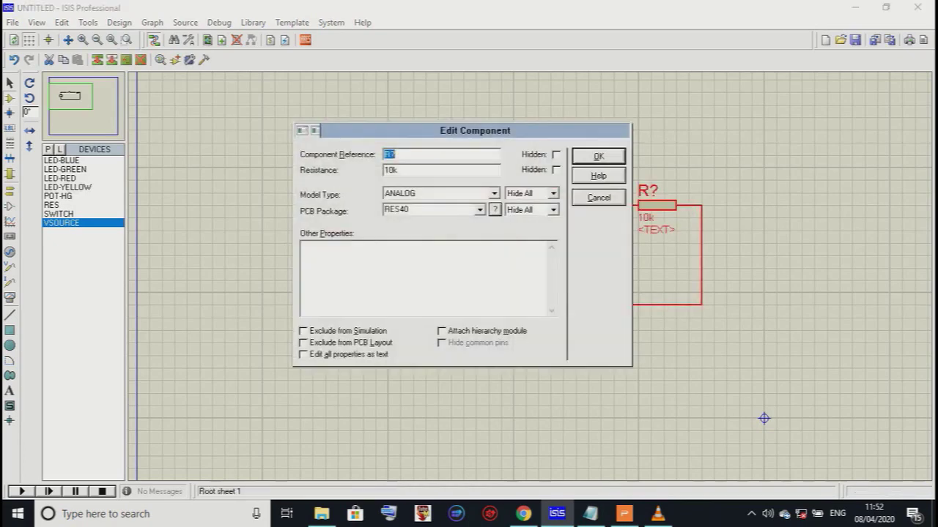
text(R1)
key(Left)
key(BackSpace)
key(Return)
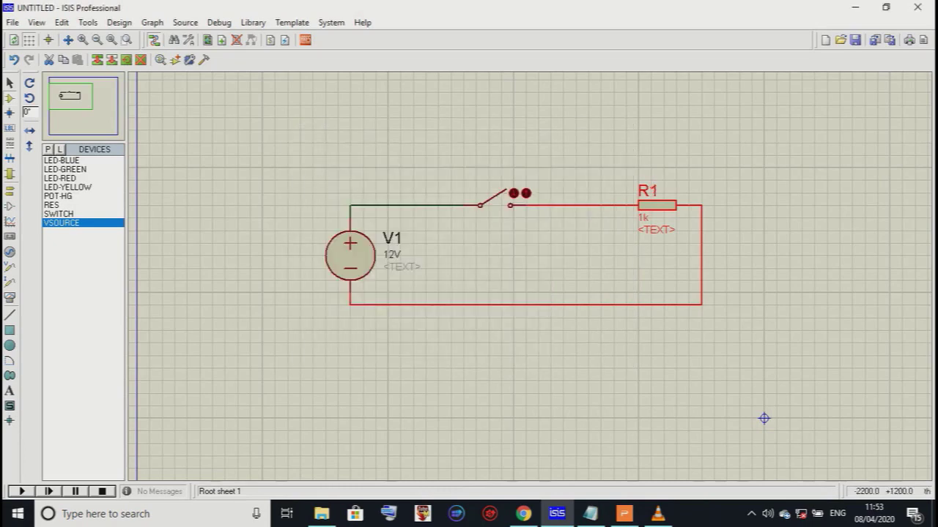
click(764, 418)
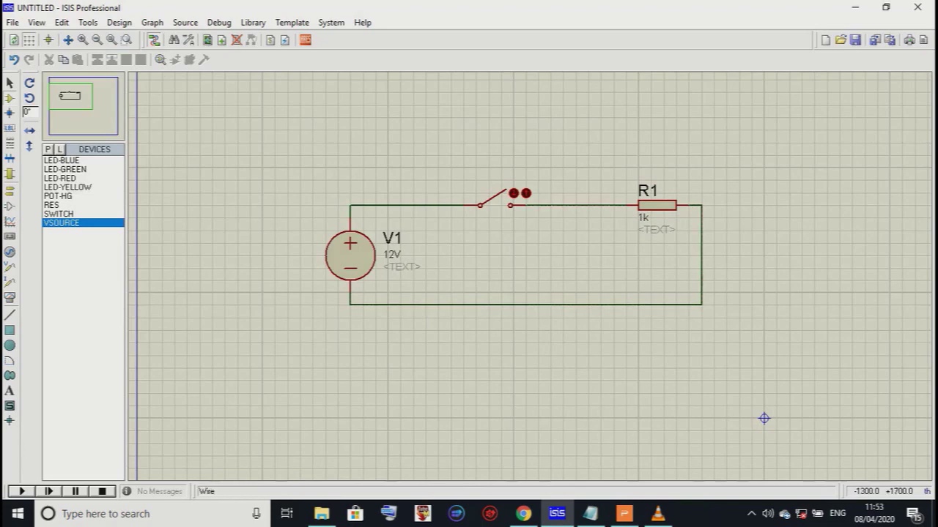
Step: Replace the wire between the switch and R1 with a DC AMMETER connected in series, positive side toward the switch
right_click(601, 205)
right_click(601, 205)
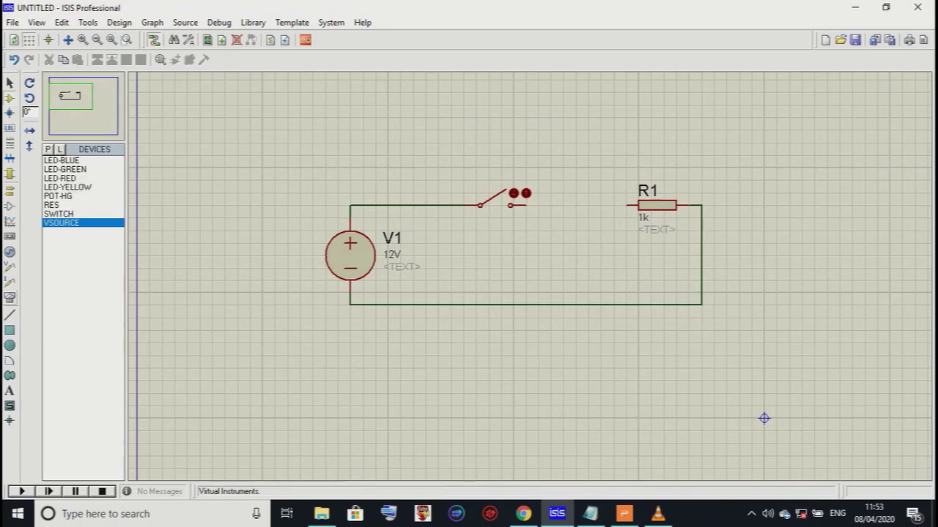
click(10, 314)
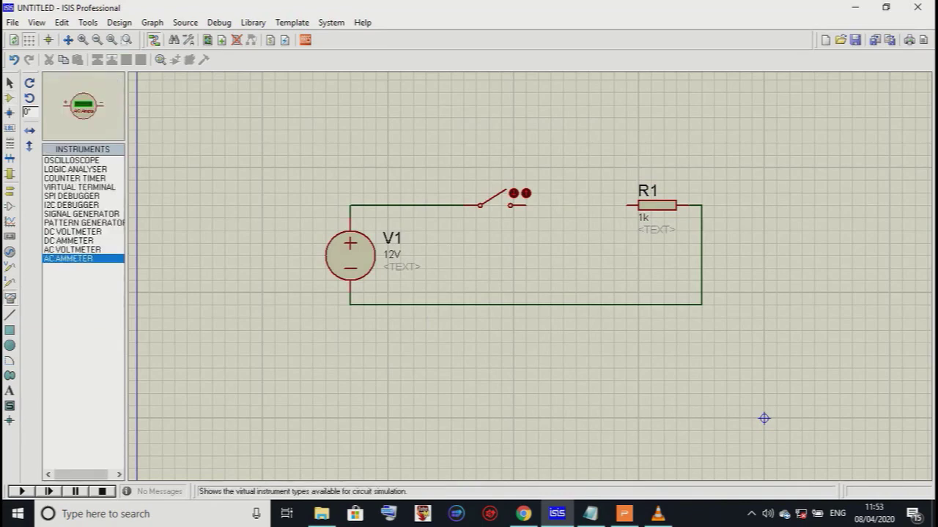
click(68, 241)
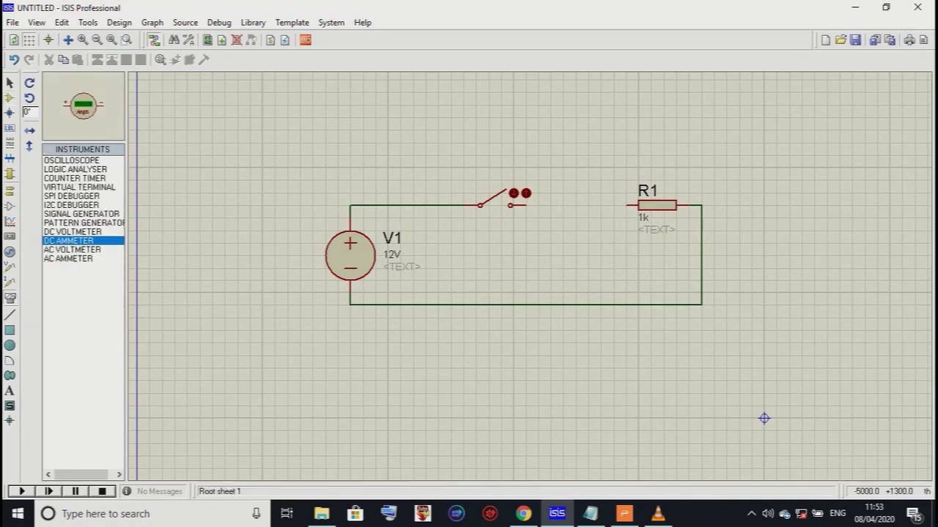
click(564, 206)
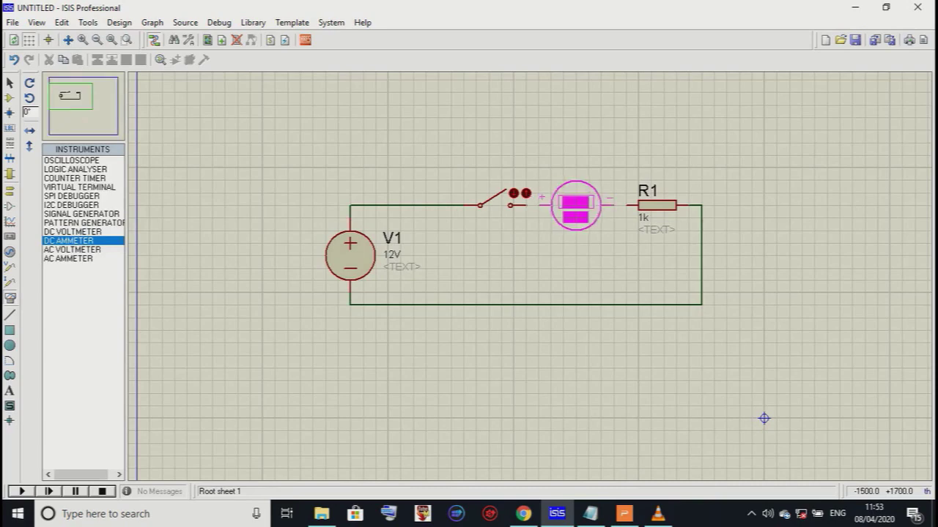
click(576, 205)
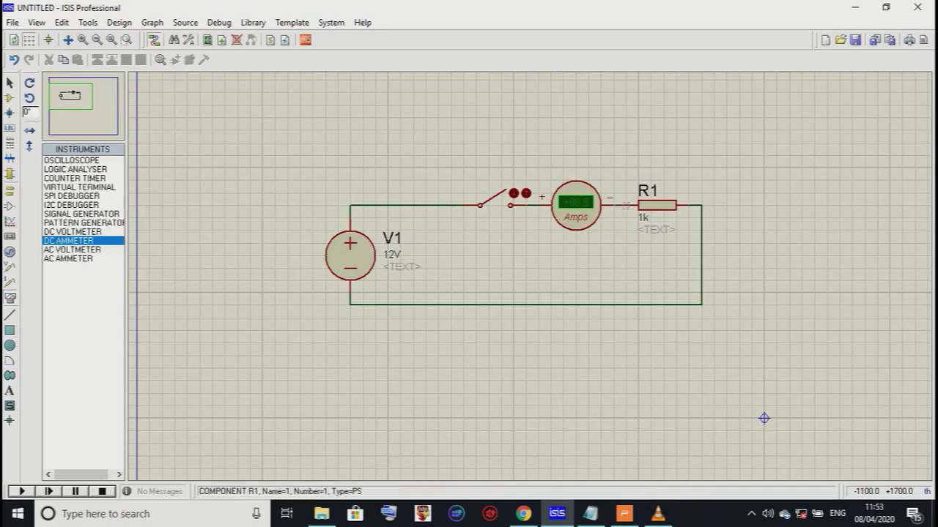
scroll(633, 192, up, 1)
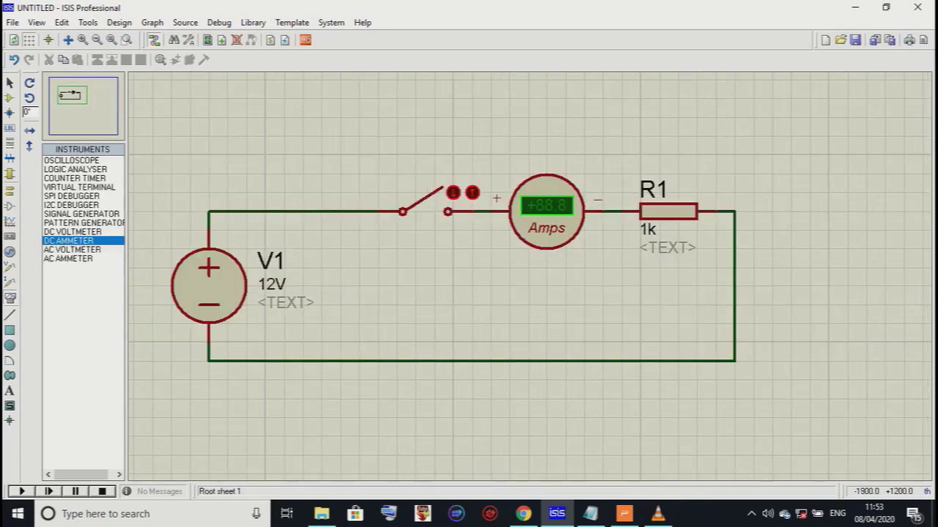